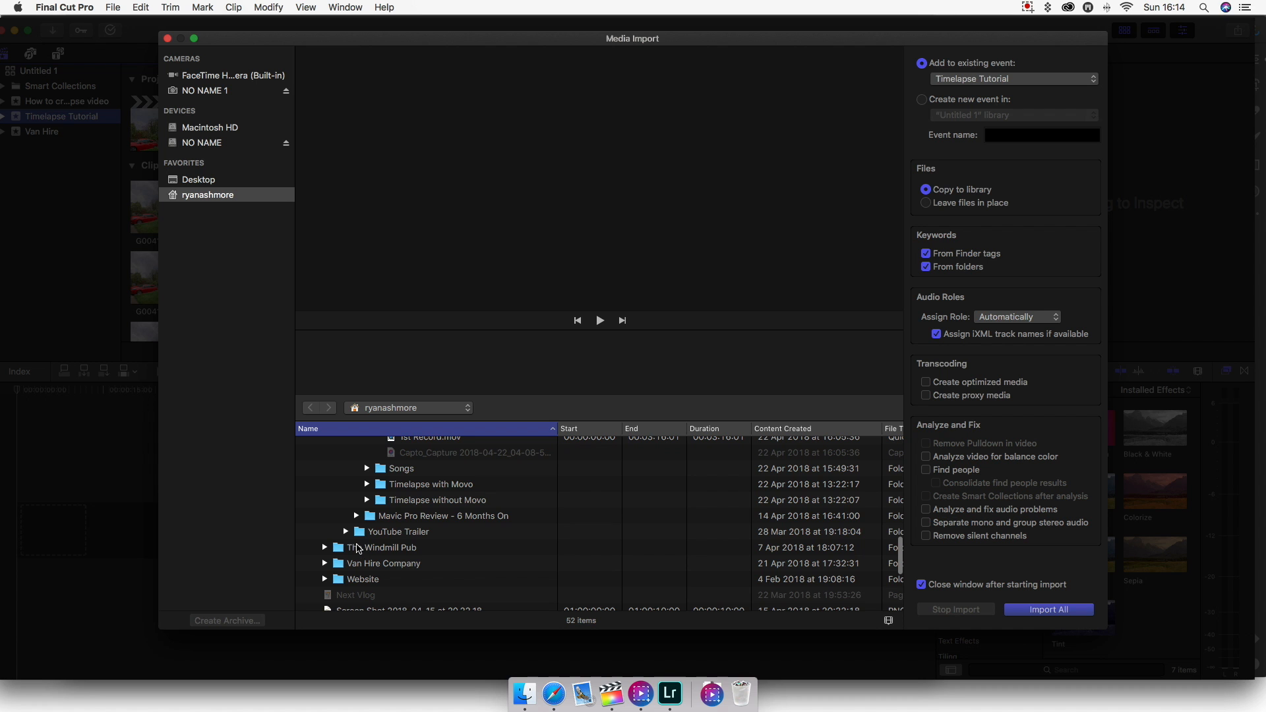
Select the edited photos G0041047 through G0041086 in the Timelapse without Movo folder, and close the import window without importing.
left_click(367, 500)
left_click(377, 517)
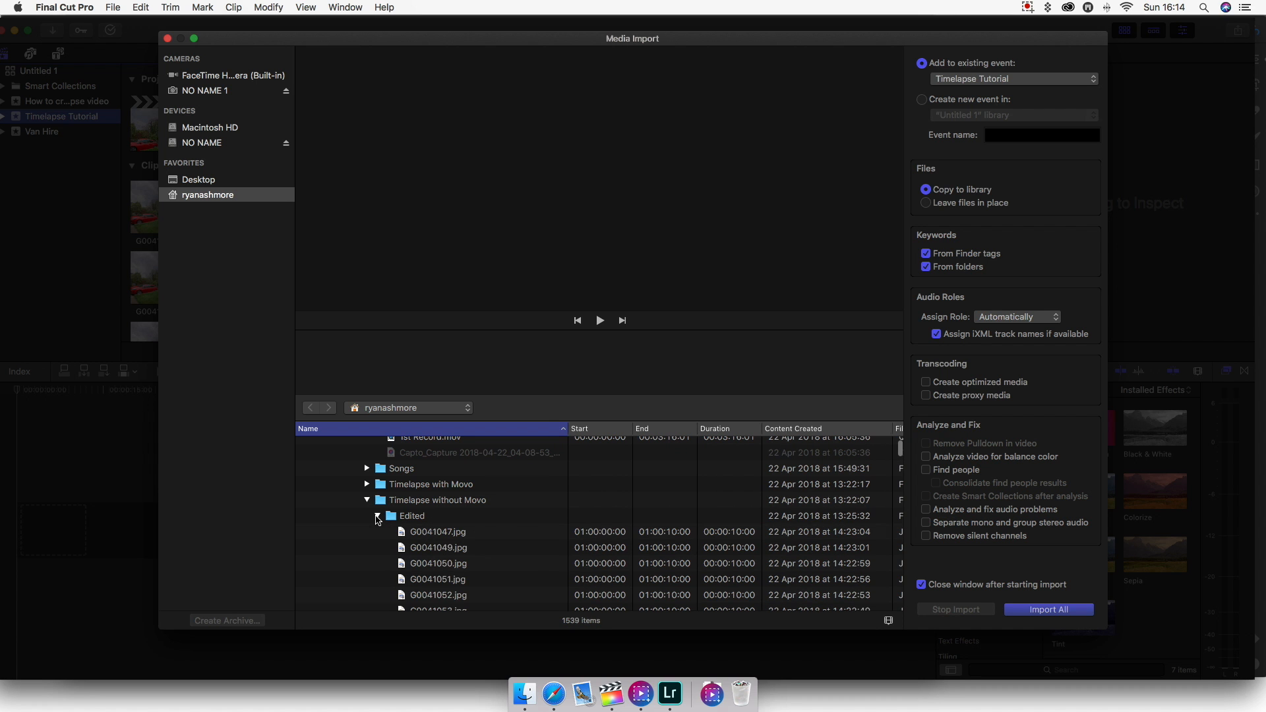
left_click(482, 536)
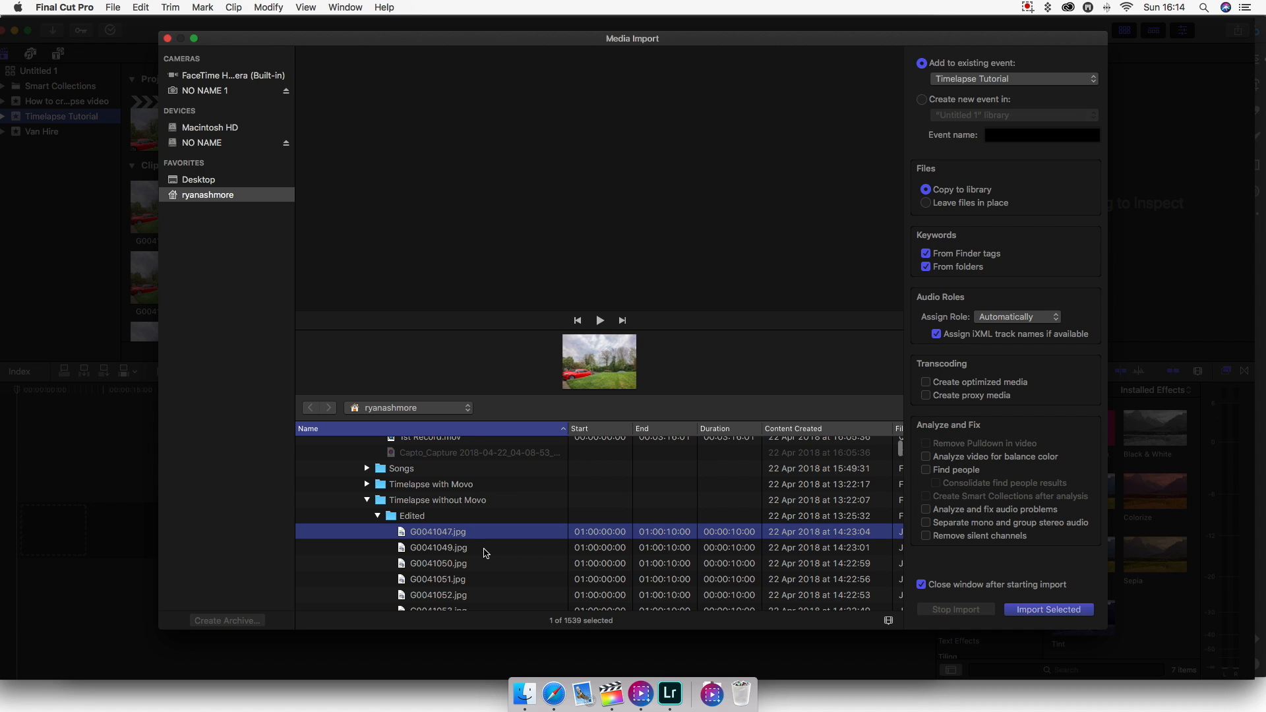
scroll(486, 552, "down", 10)
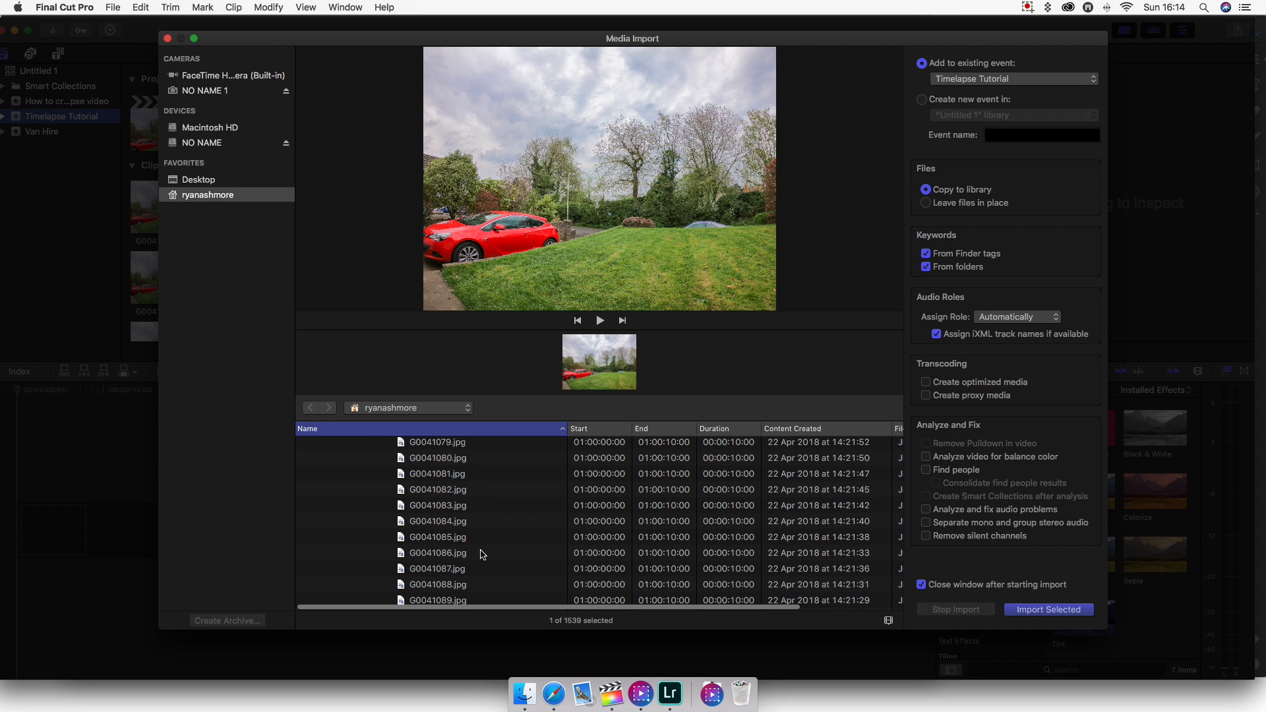
left_click(470, 558, "shift")
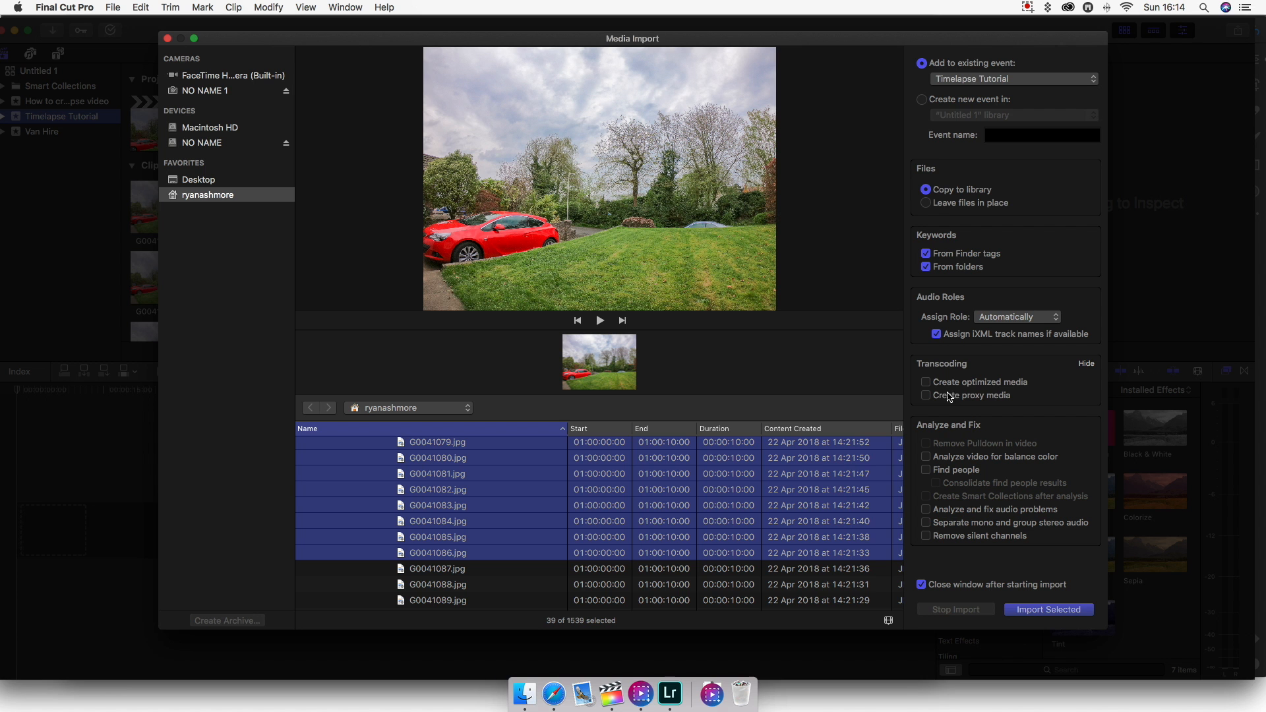
left_click(168, 39)
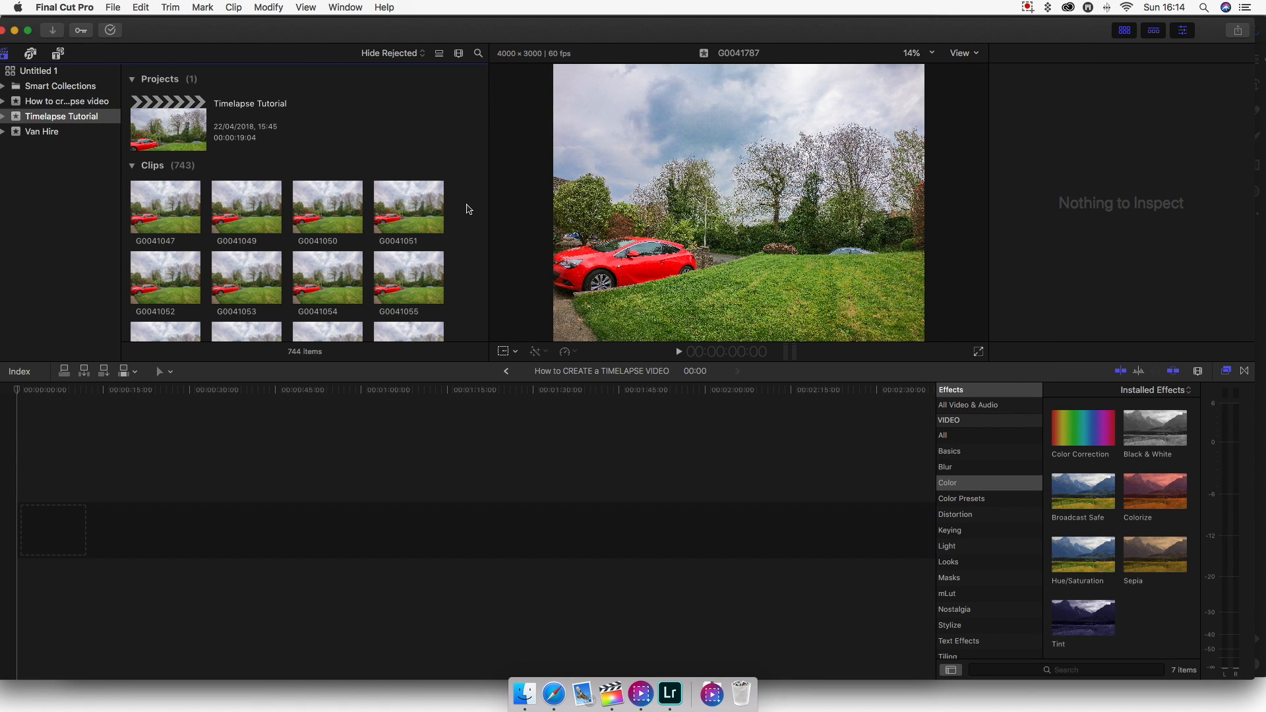
Select all the still photos from G0041047 to G0041789 in the Timelapse Tutorial event and place them in the empty timeline.
left_click(157, 207)
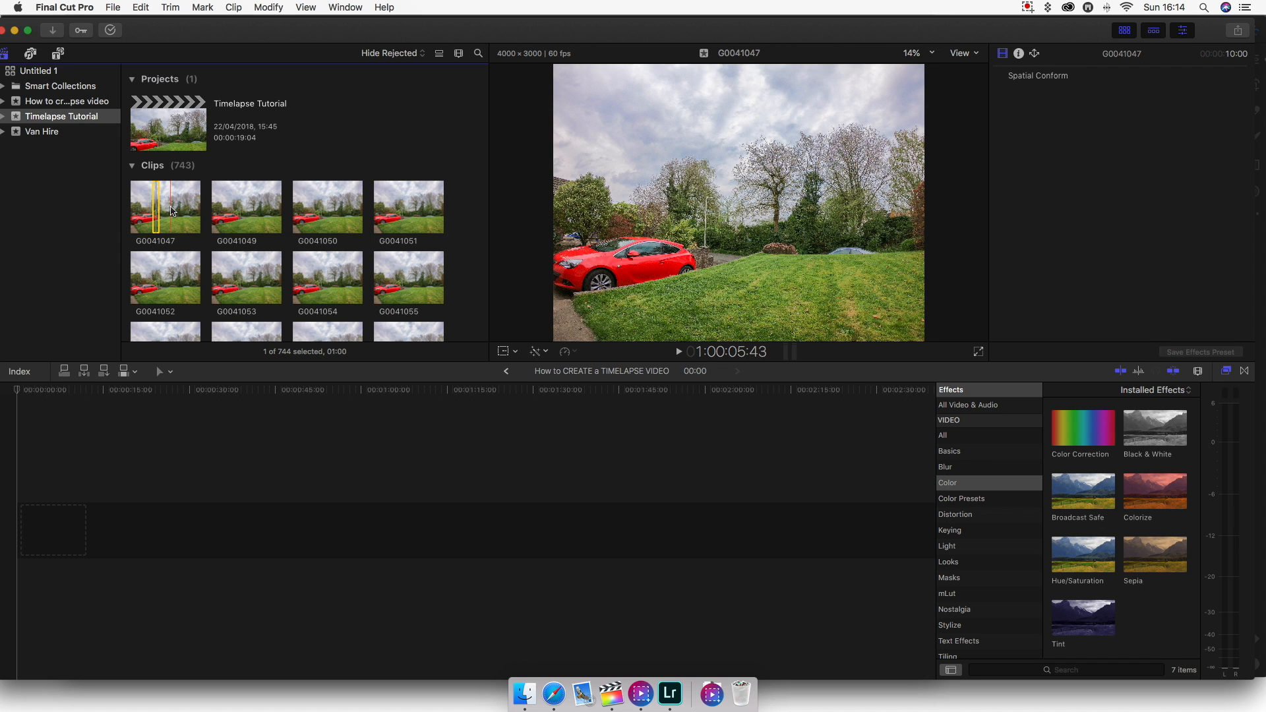
left_click_drag(153, 210, 217, 214)
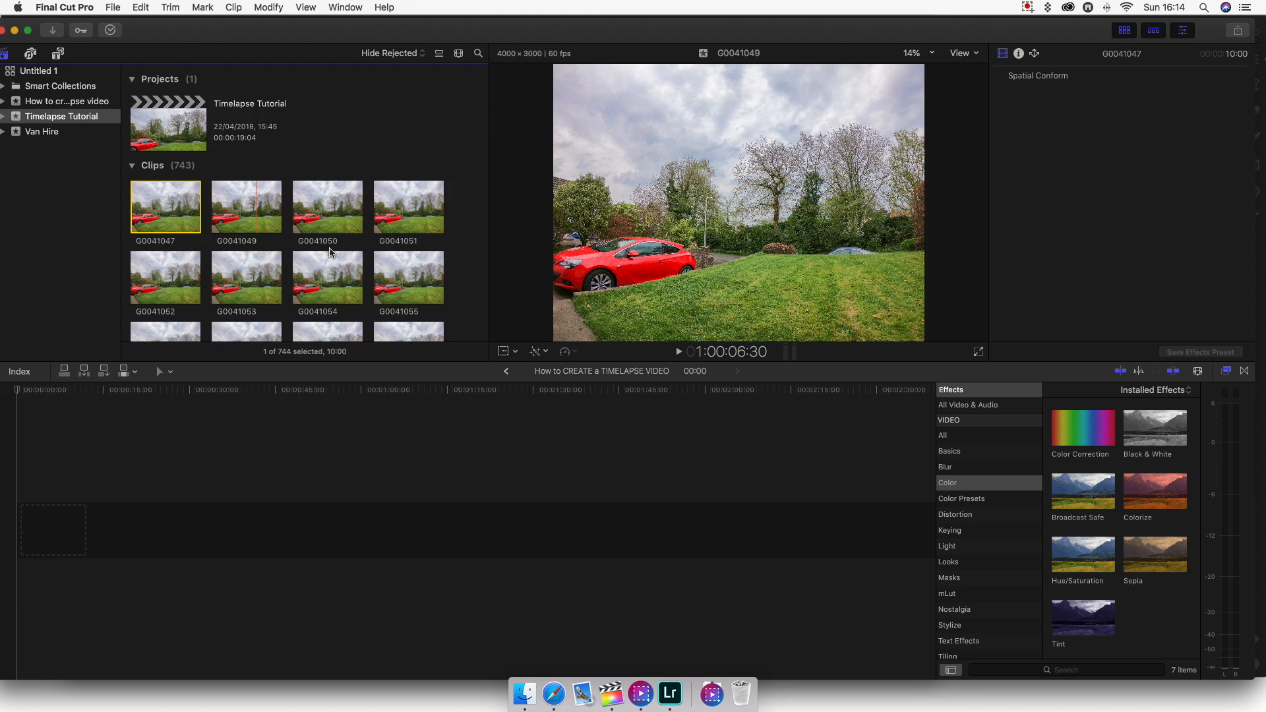
scroll(361, 254, "down", 15)
scroll(361, 255, "down", 20)
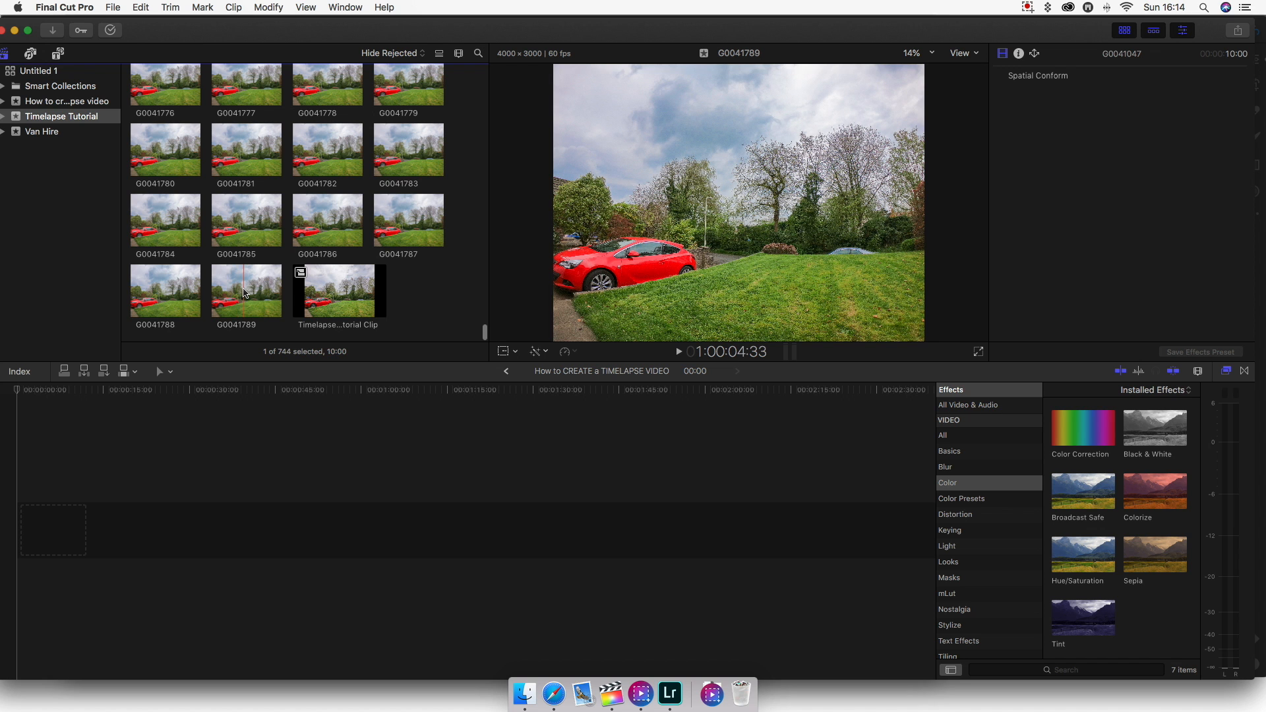
key("super+a")
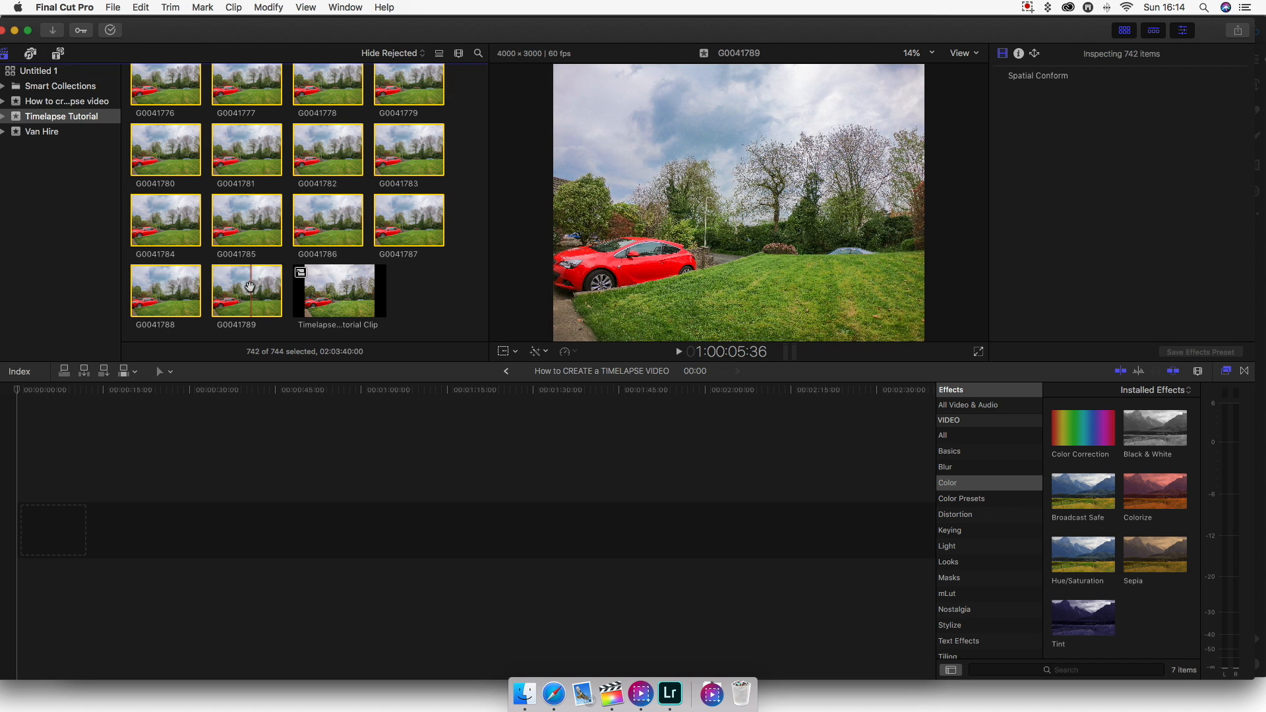
left_click_drag(211, 355, 108, 527)
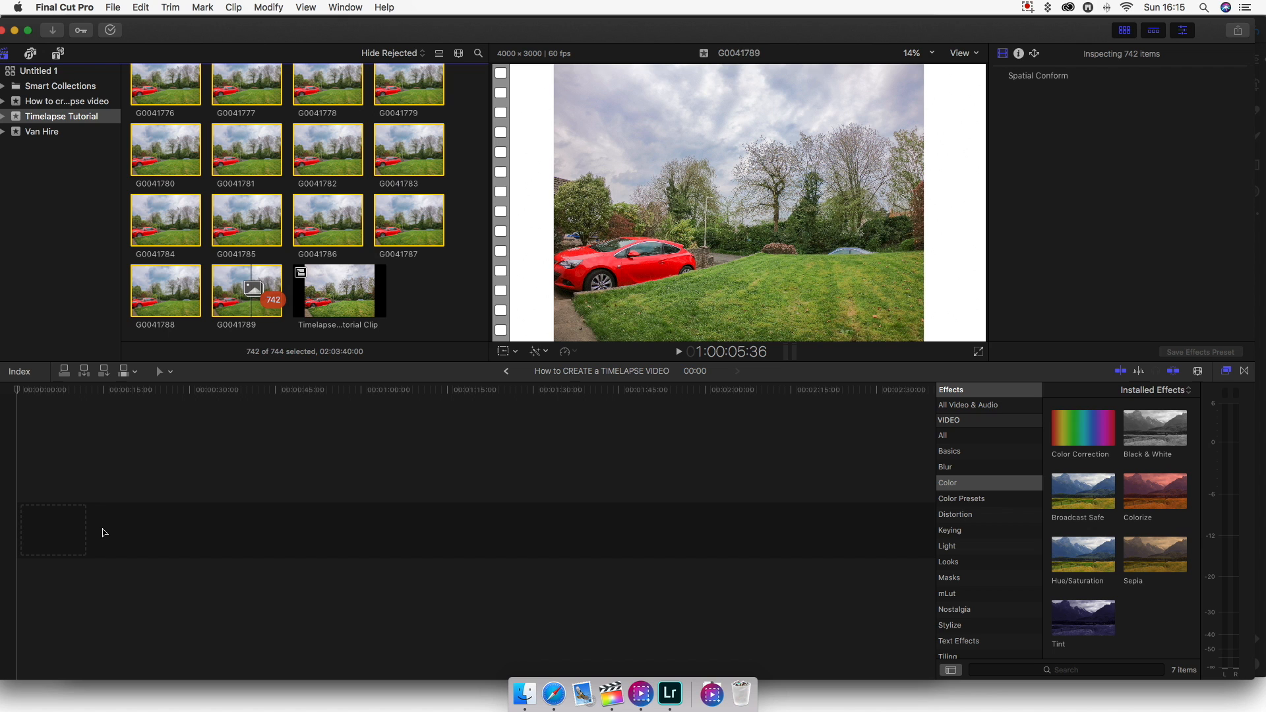
left_click_drag(103, 532, 103, 532)
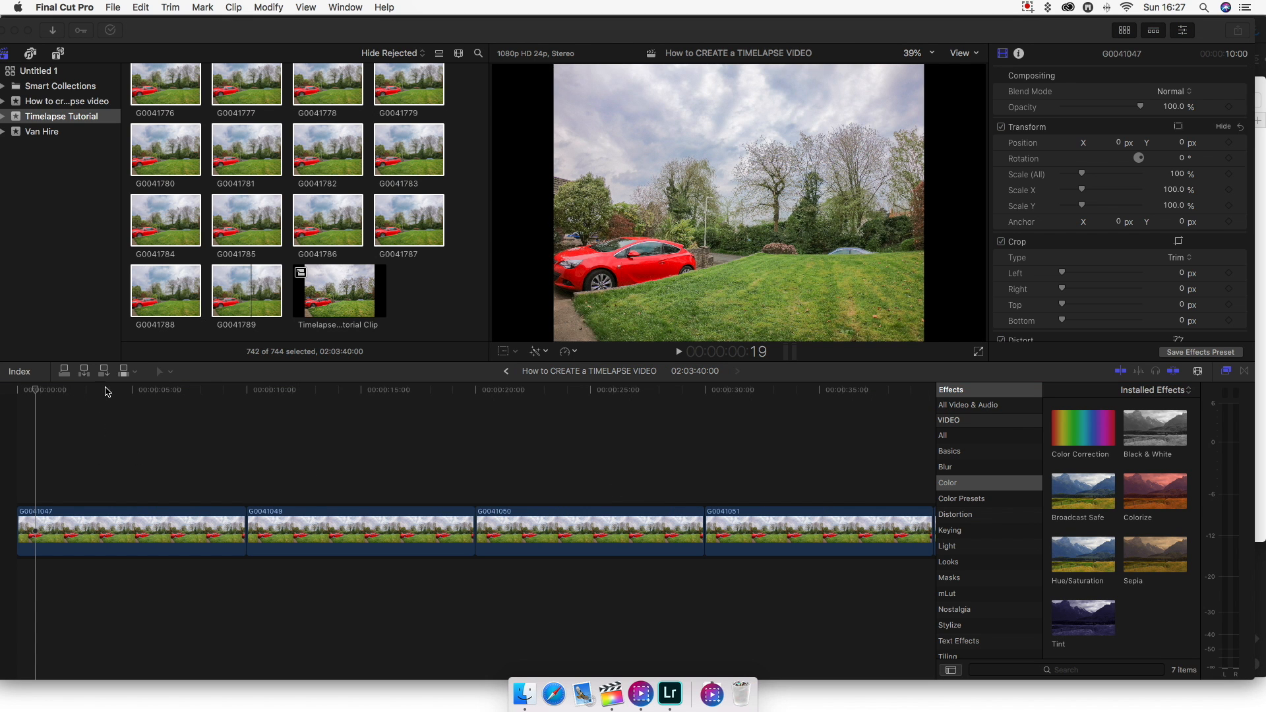
Check the duration of the first photo clip, G0041047, in the timeline.
mouse_move(71, 395)
left_mouse_down()
mouse_move(829, 407)
mouse_move(167, 405)
mouse_move(312, 424)
mouse_move(777, 414)
mouse_move(129, 412)
mouse_move(63, 394)
left_mouse_up()
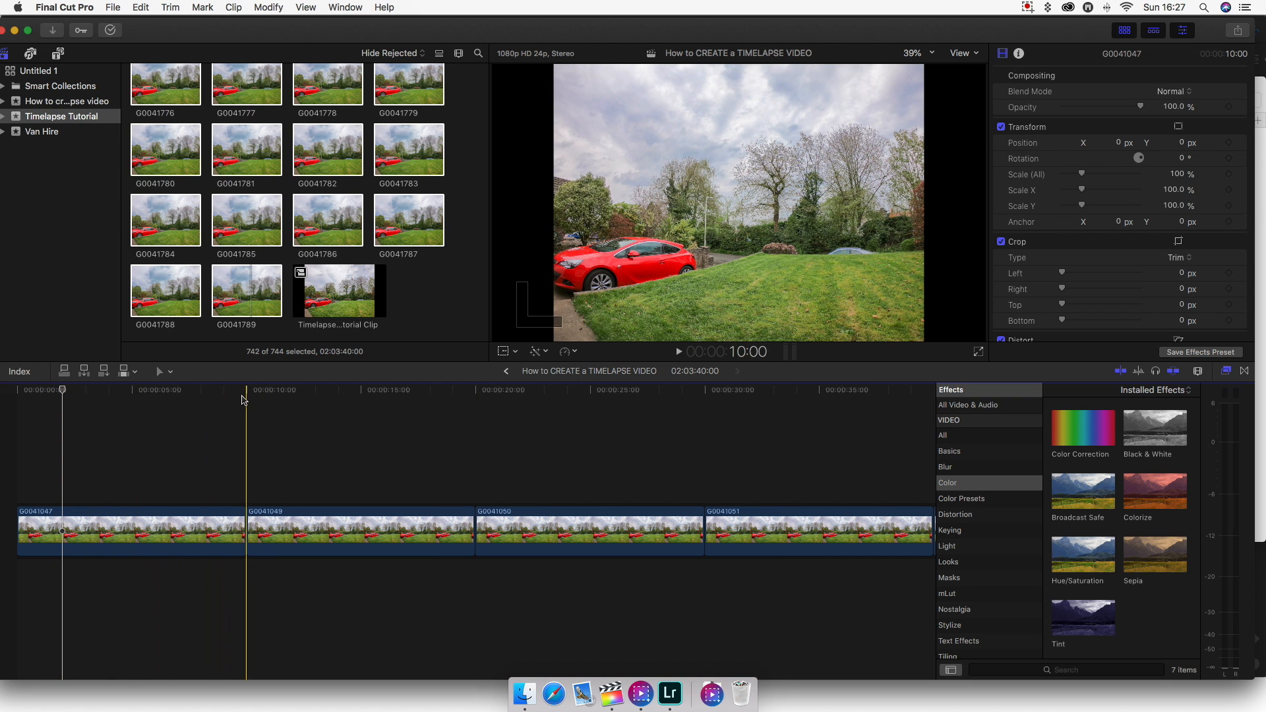
left_click(208, 522)
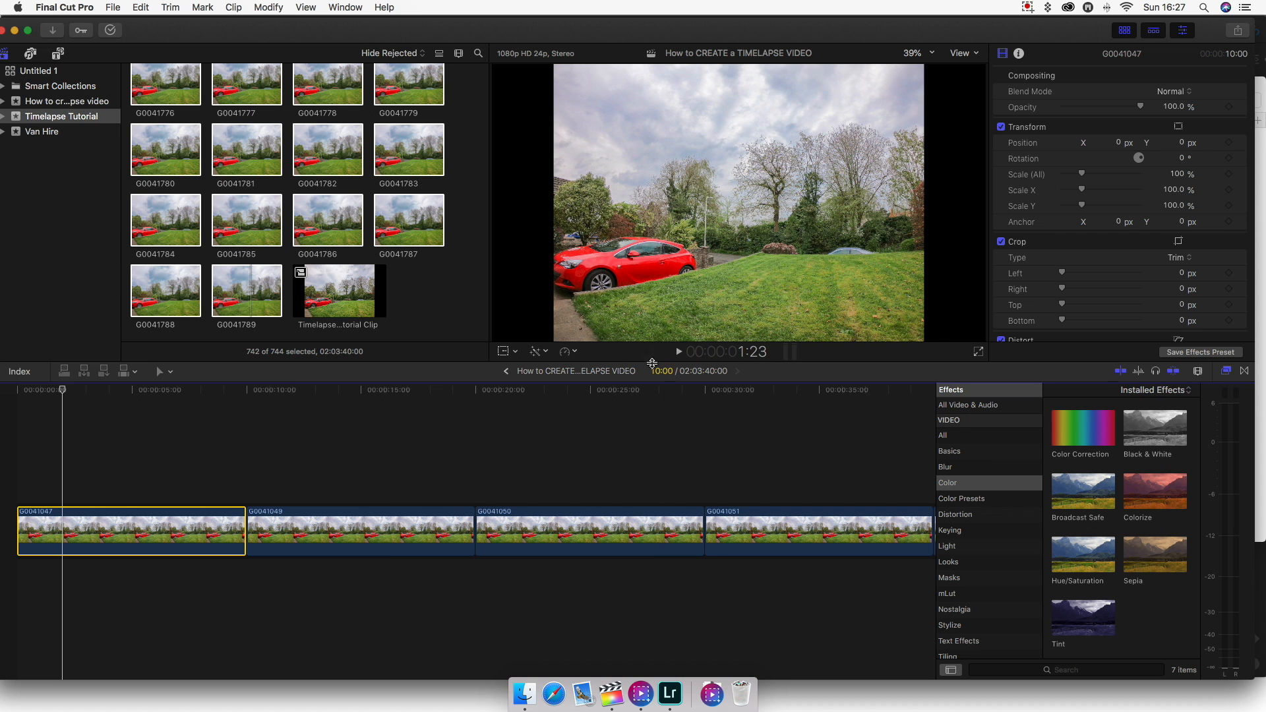
left_click(117, 456)
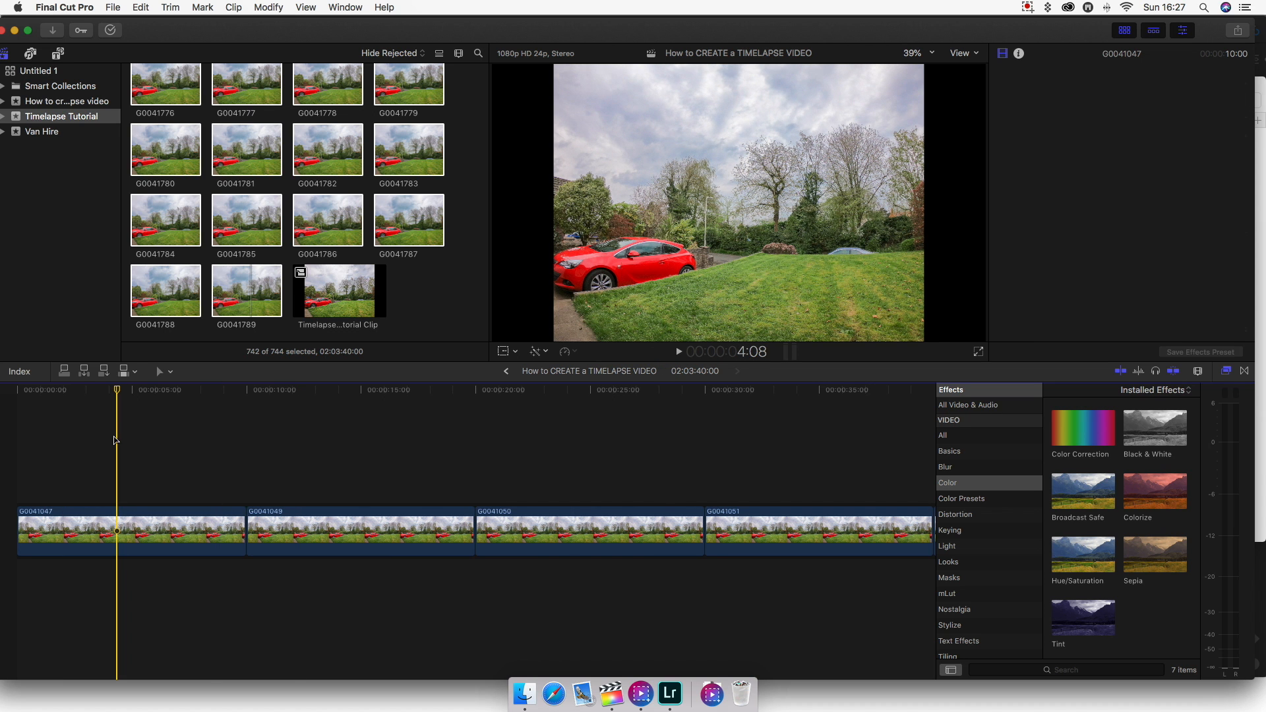
Check the default still image duration in the Editing preferences.
left_click(60, 6)
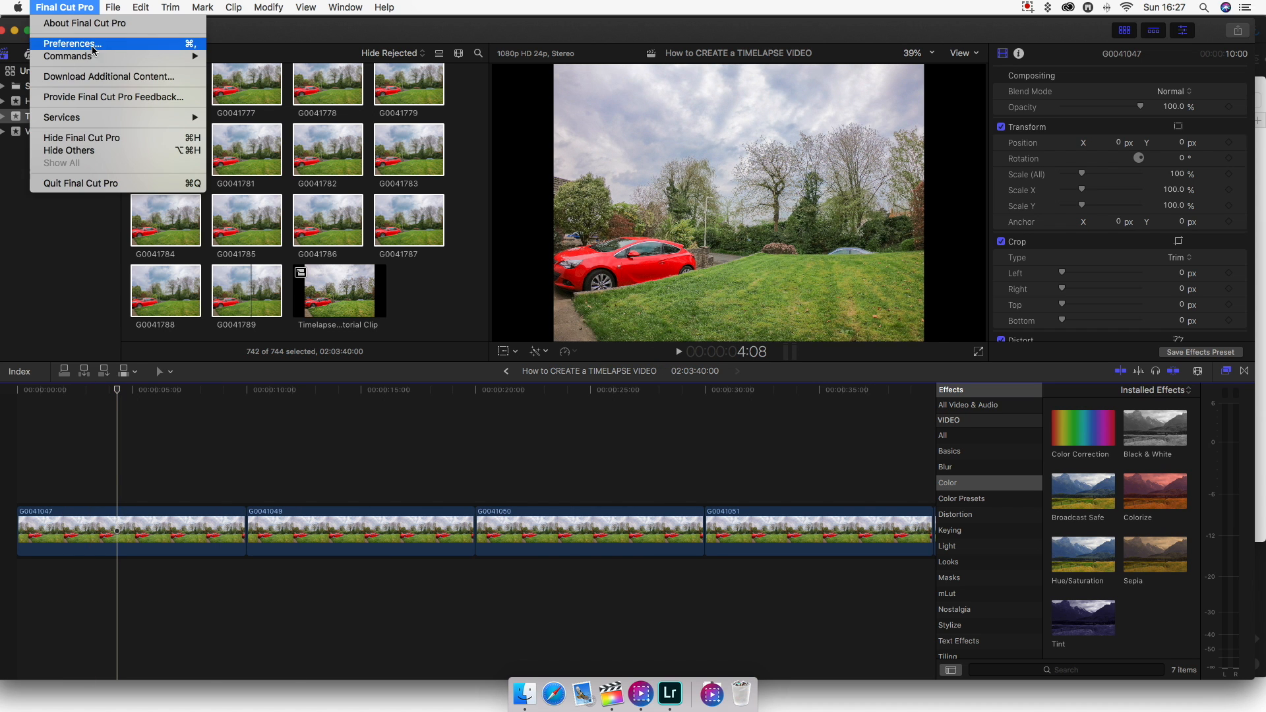
left_click(66, 44)
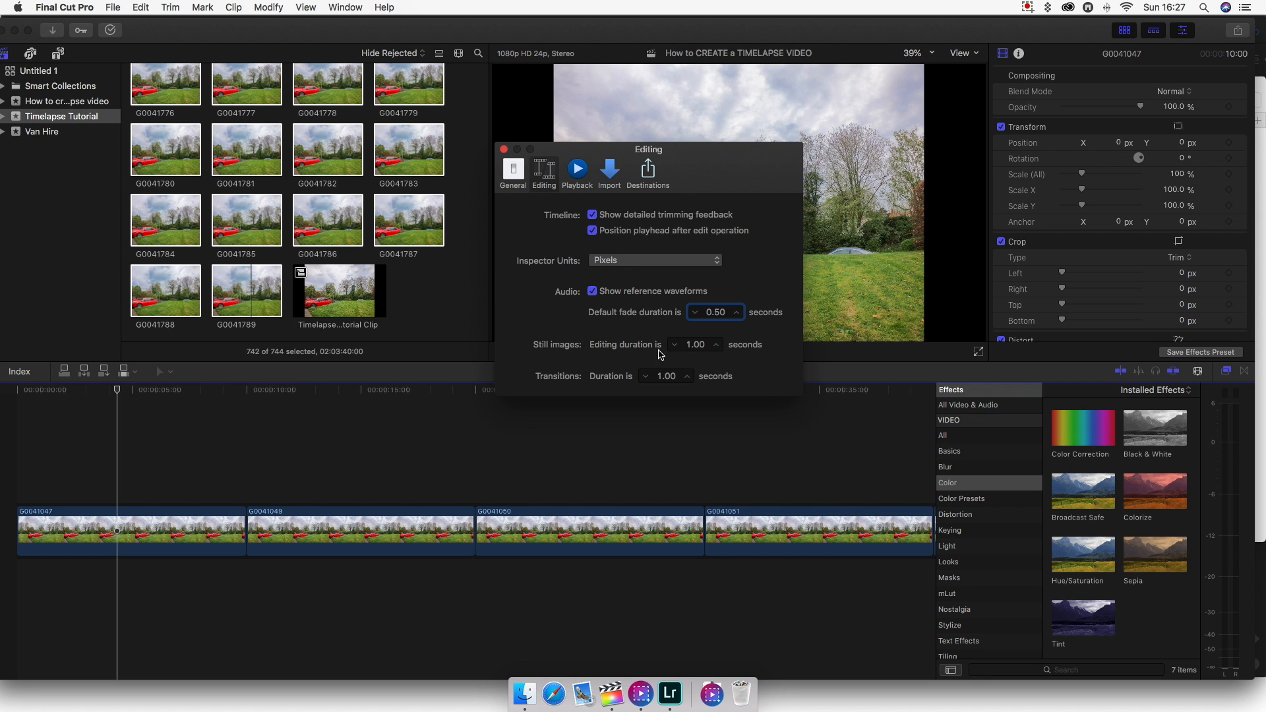
left_click(504, 149)
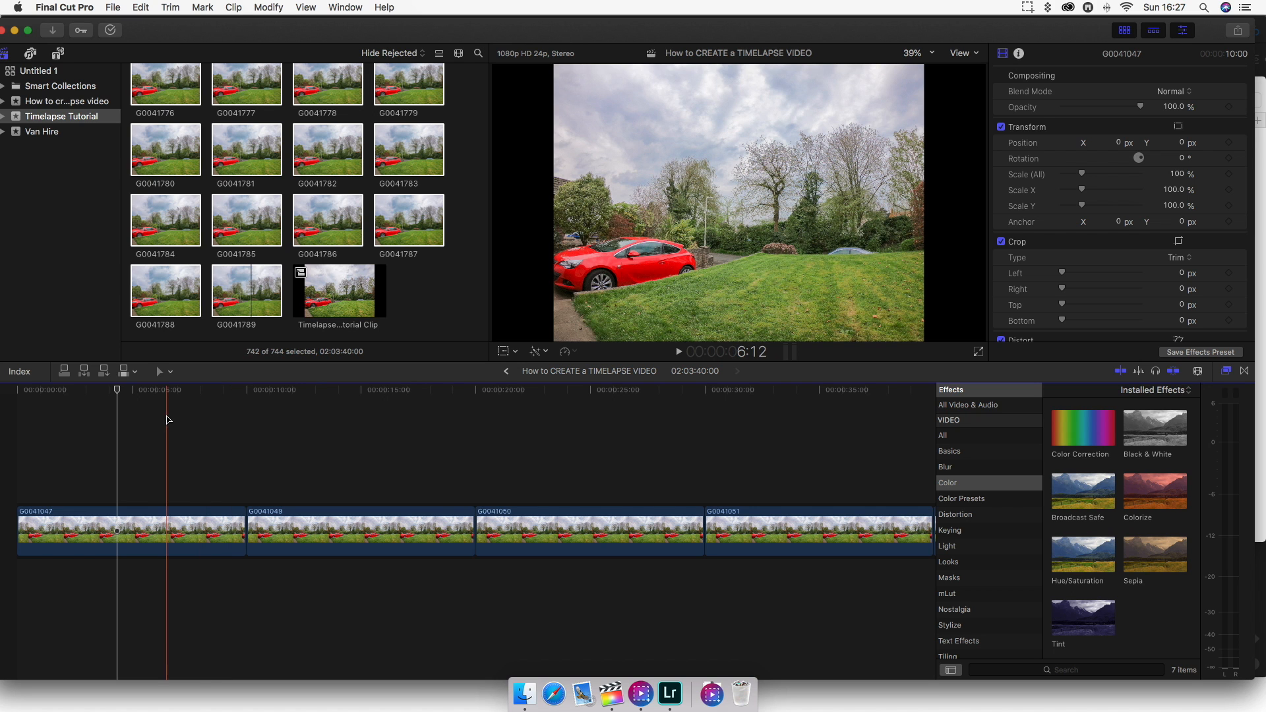
Play and scrub through the first photo clips in the timeline to examine how long each still is held.
left_click(186, 394)
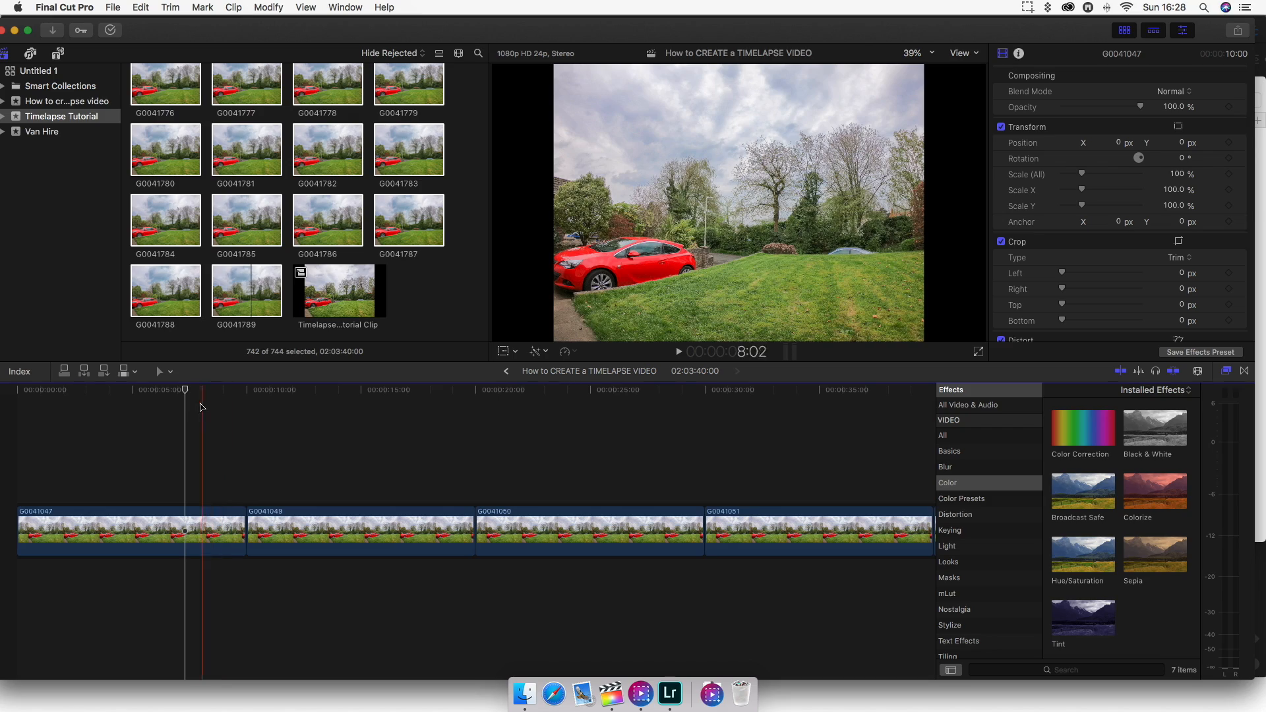
left_click_drag(203, 391, 131, 392)
key("space")
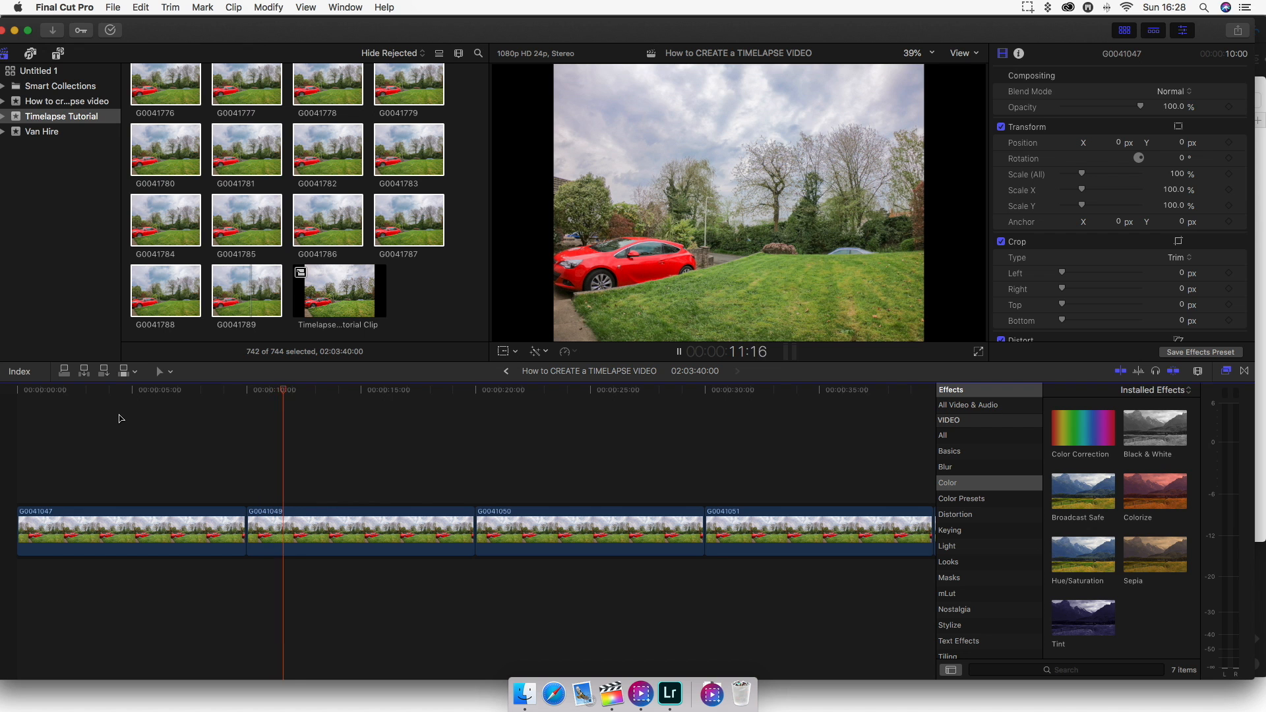
key("space")
left_click(209, 392)
left_click_drag(209, 391, 154, 391)
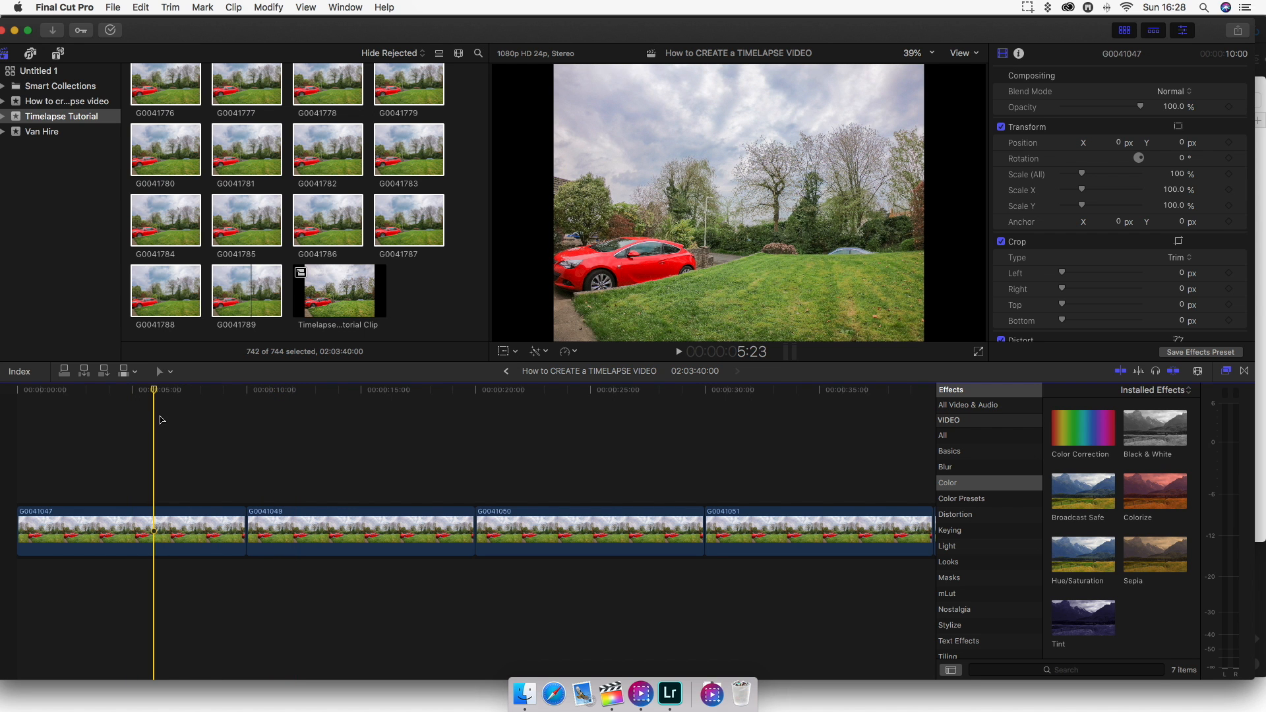
left_click_drag(175, 436, 666, 597)
left_click(715, 594)
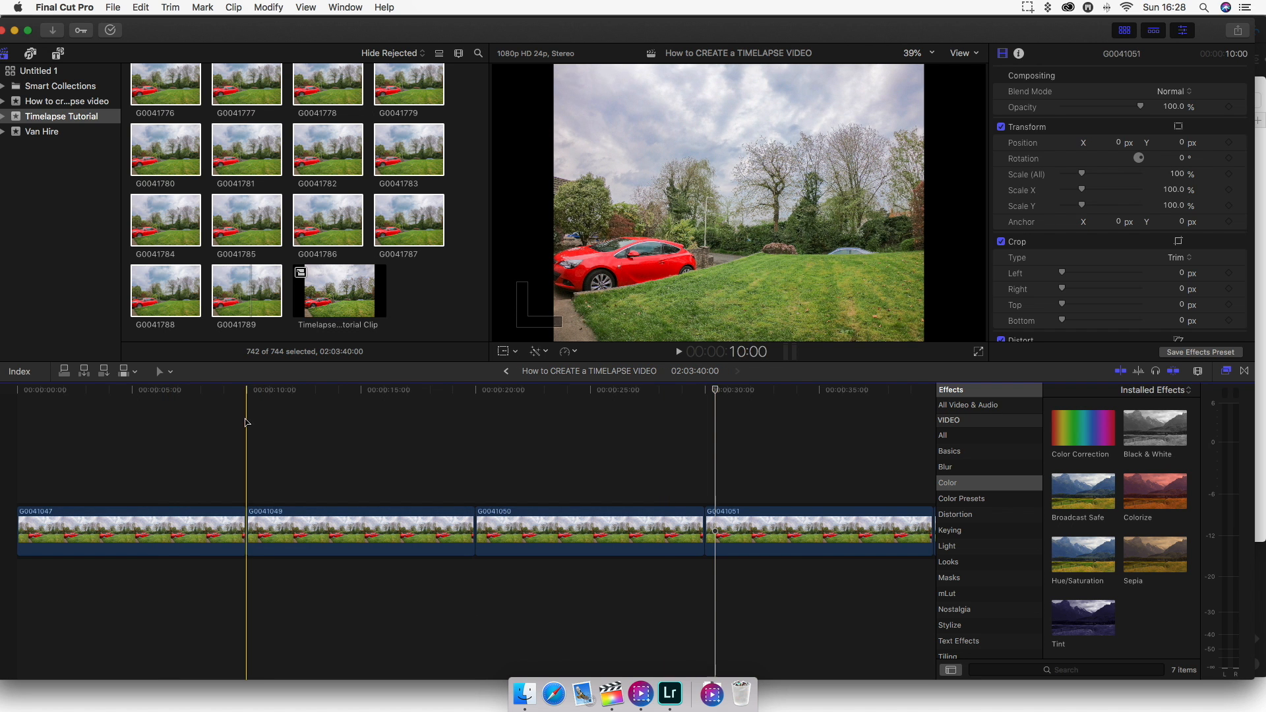
left_click(111, 390)
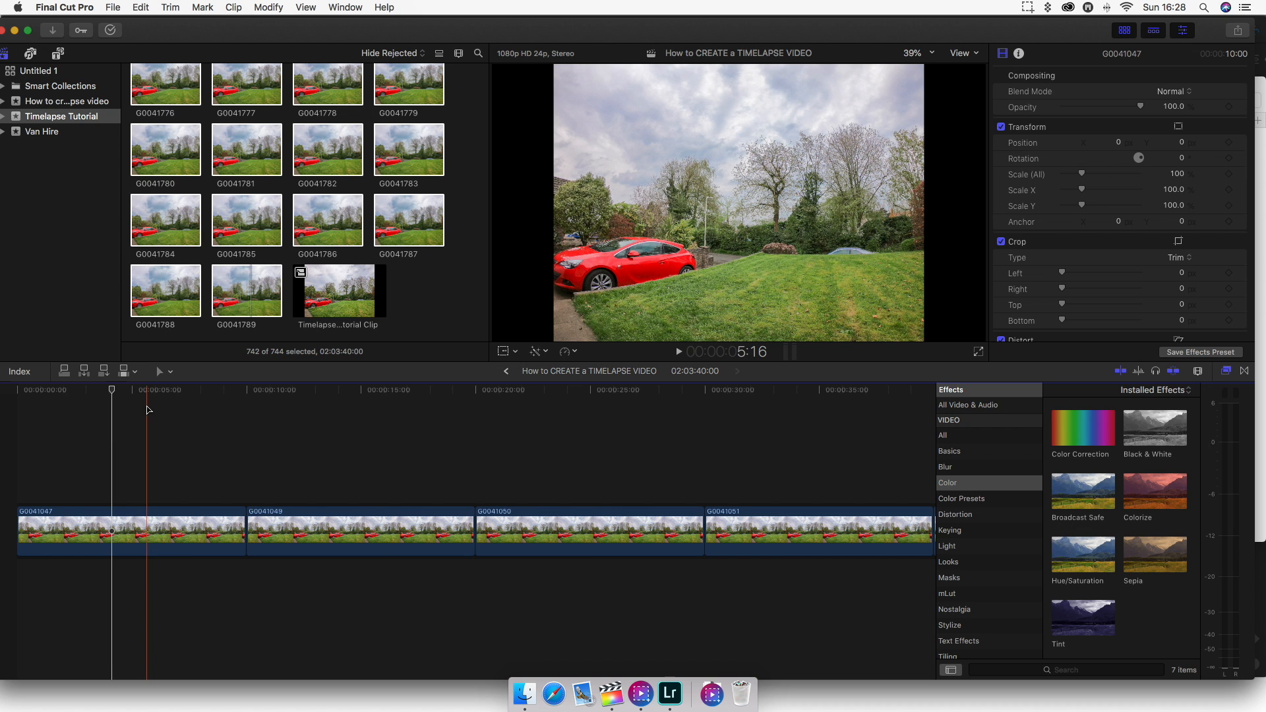
Select all the photo clips in the timeline and set their duration to 1 frame each.
key("super+minus")
key("super+minus")
key("super+minus")
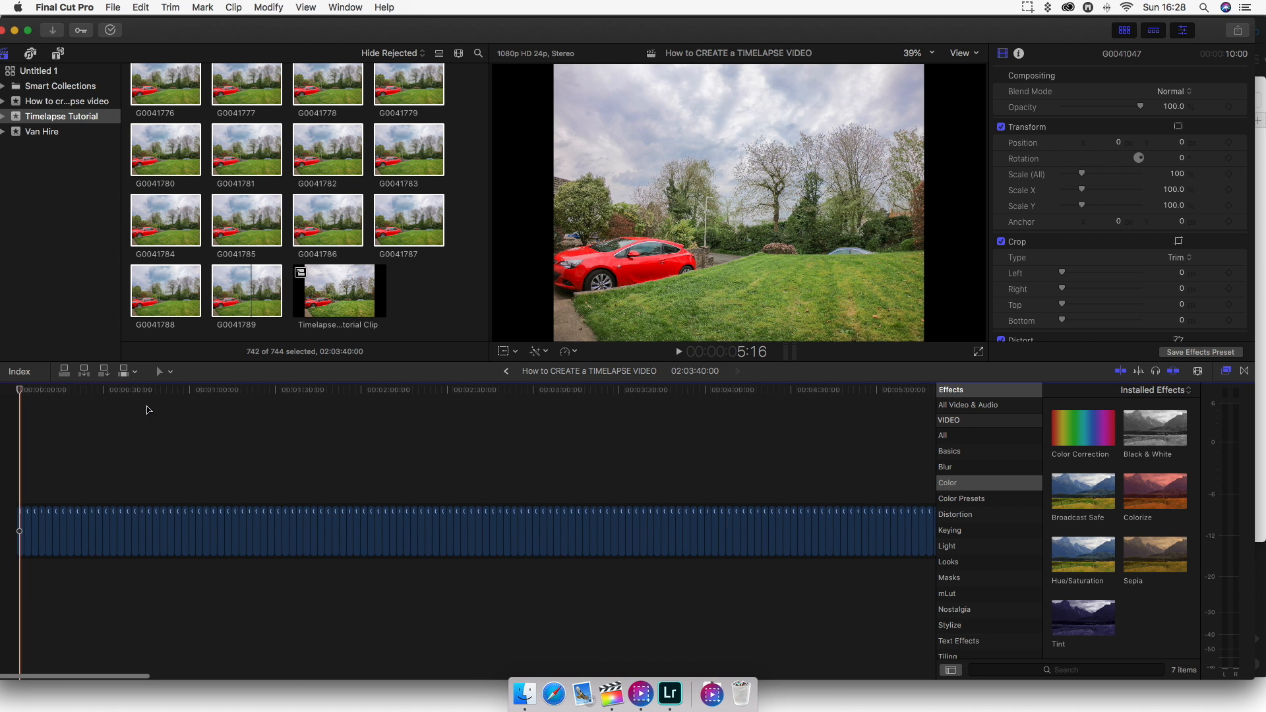
key("super+minus")
key("super+minus")
key("super+minus")
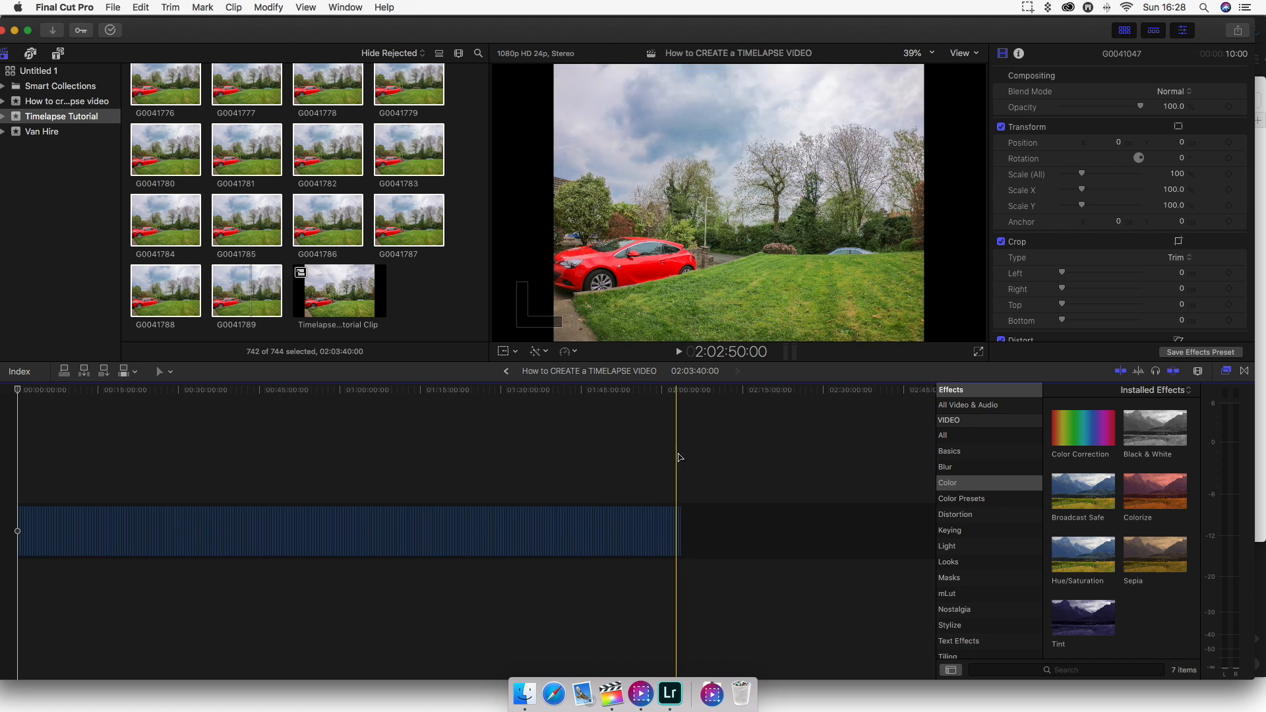
left_click(448, 453)
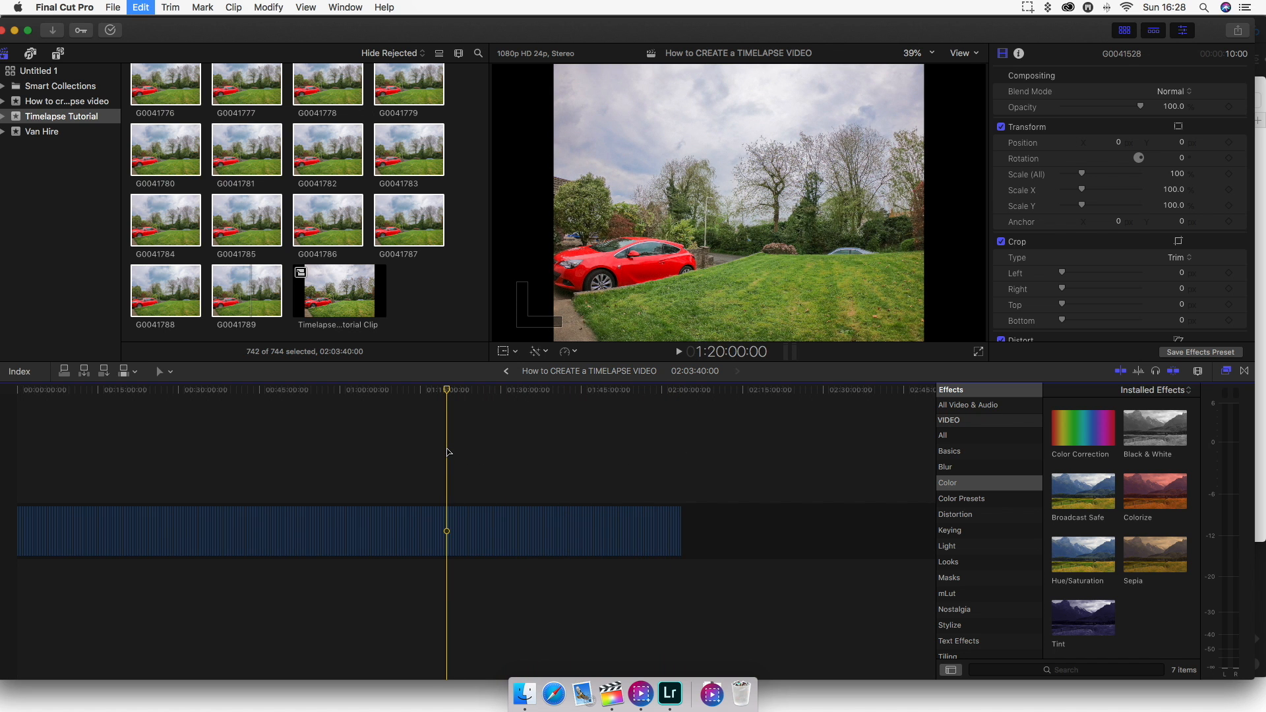
key("super+a")
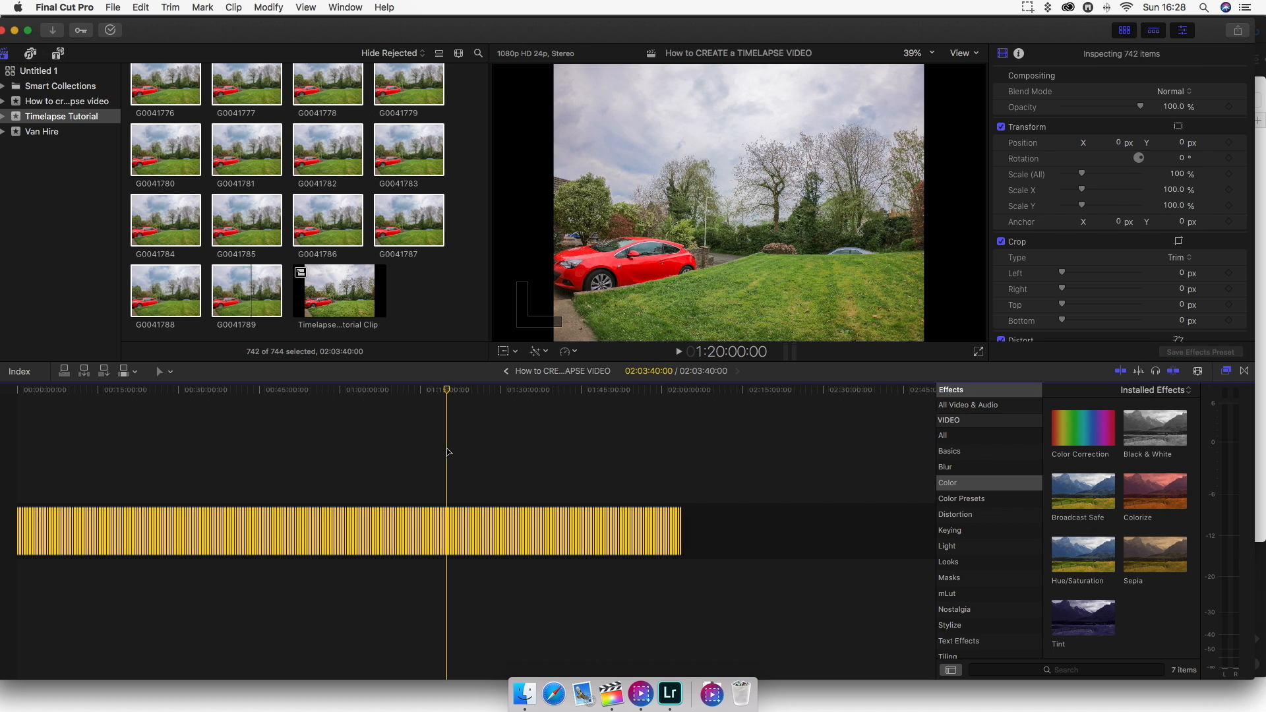
key("ctrl+d")
type("1")
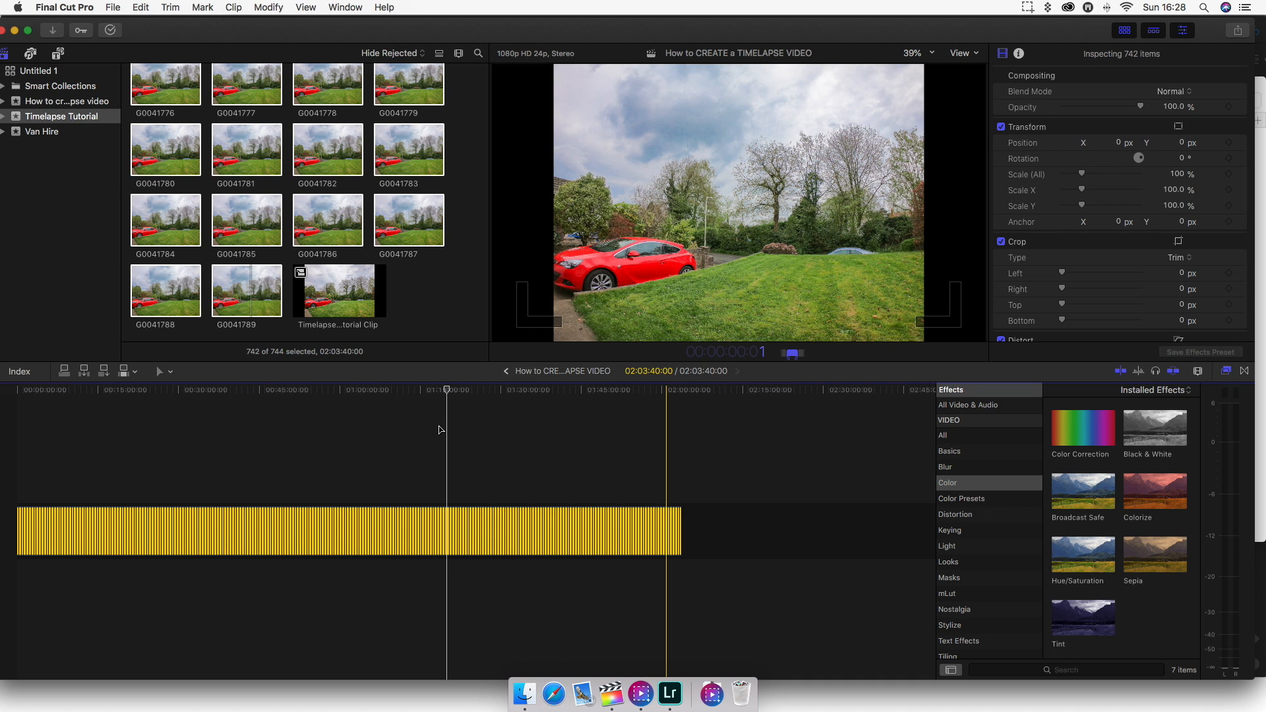
key("Return")
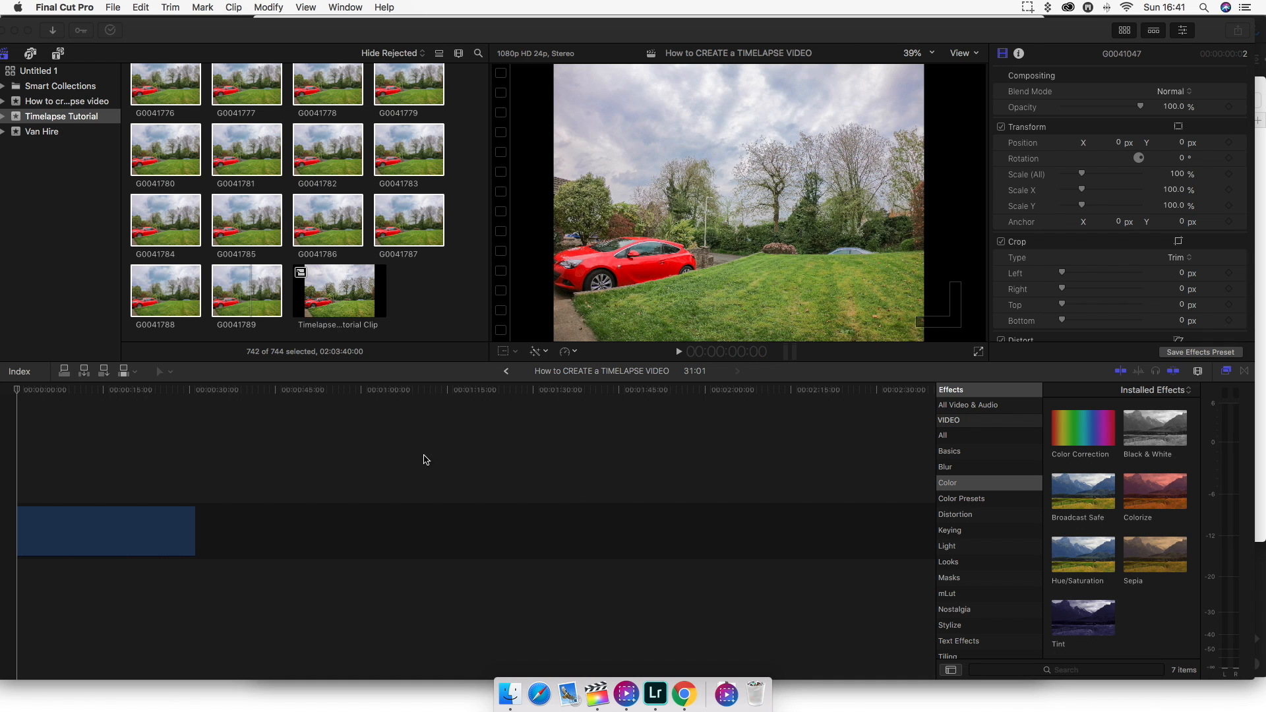
Play the first seconds of the shortened timelapse from the start of the timeline.
left_click_drag(93, 395, 17, 394)
key("space")
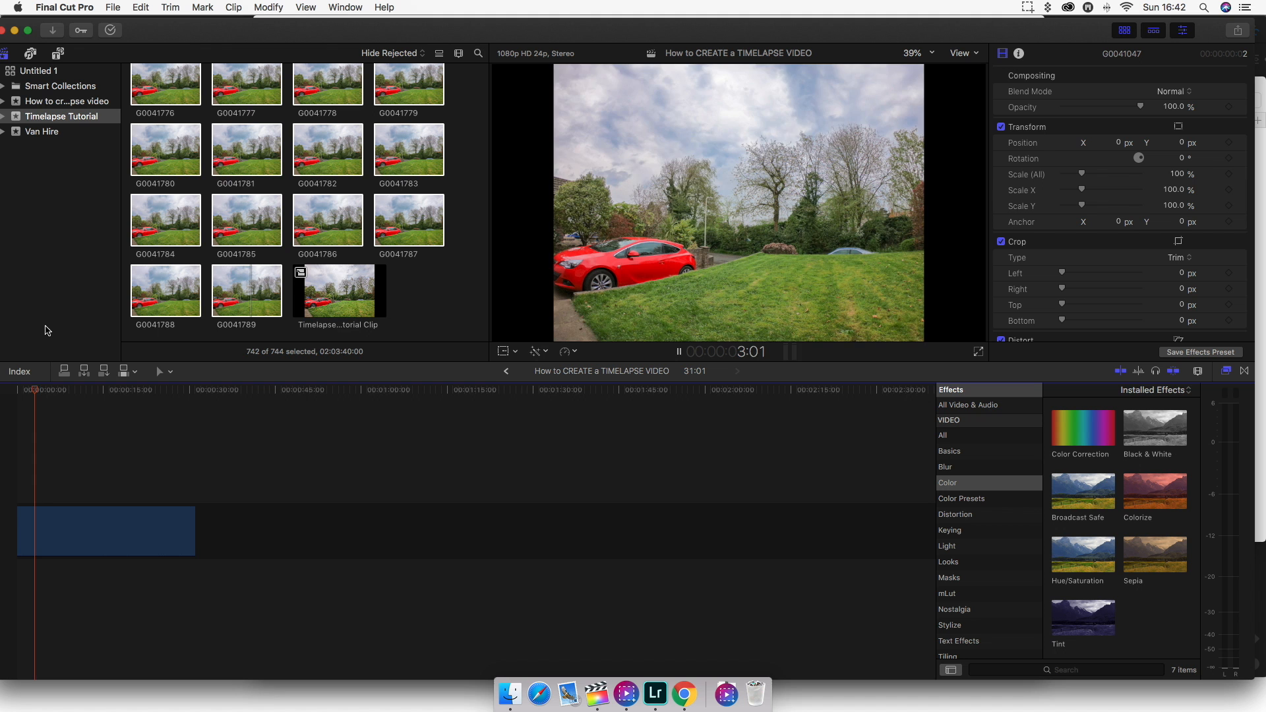
key("space")
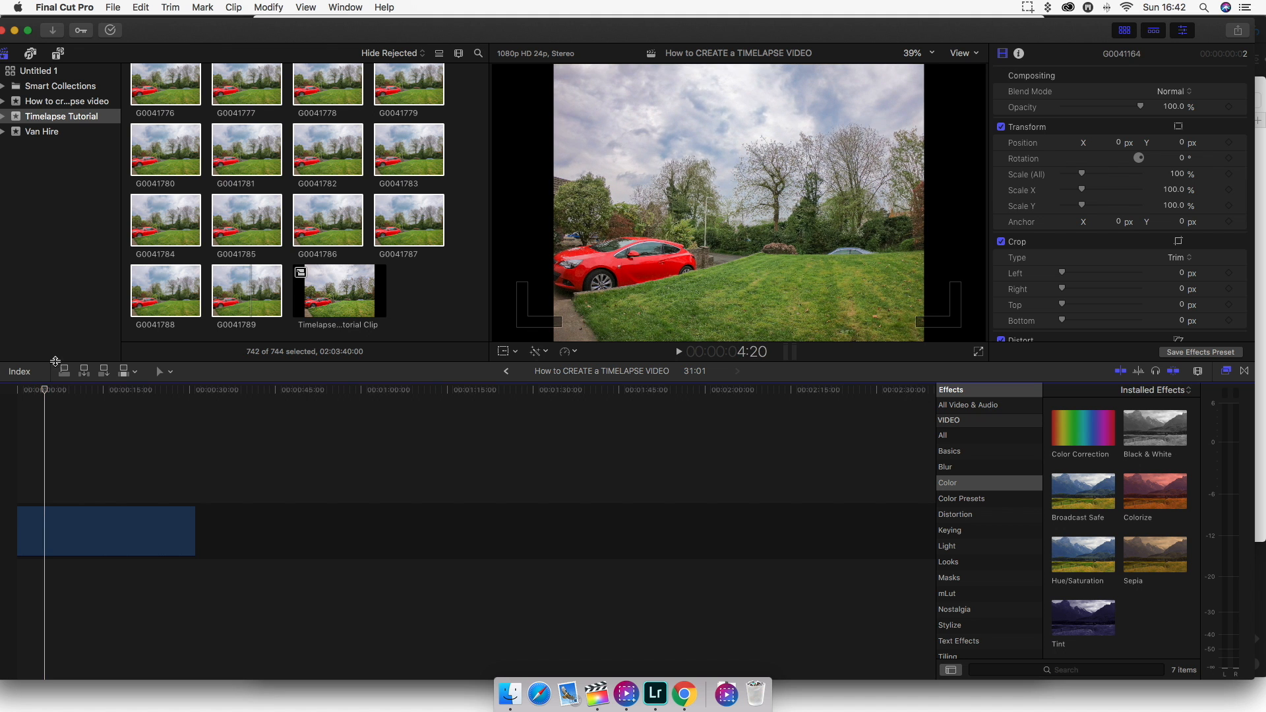
Examine the shortened photo clips up close along the whole length of the timeline.
scroll(155, 465, "left", 1)
key("super+equal")
key("super+equal")
key("super+equal")
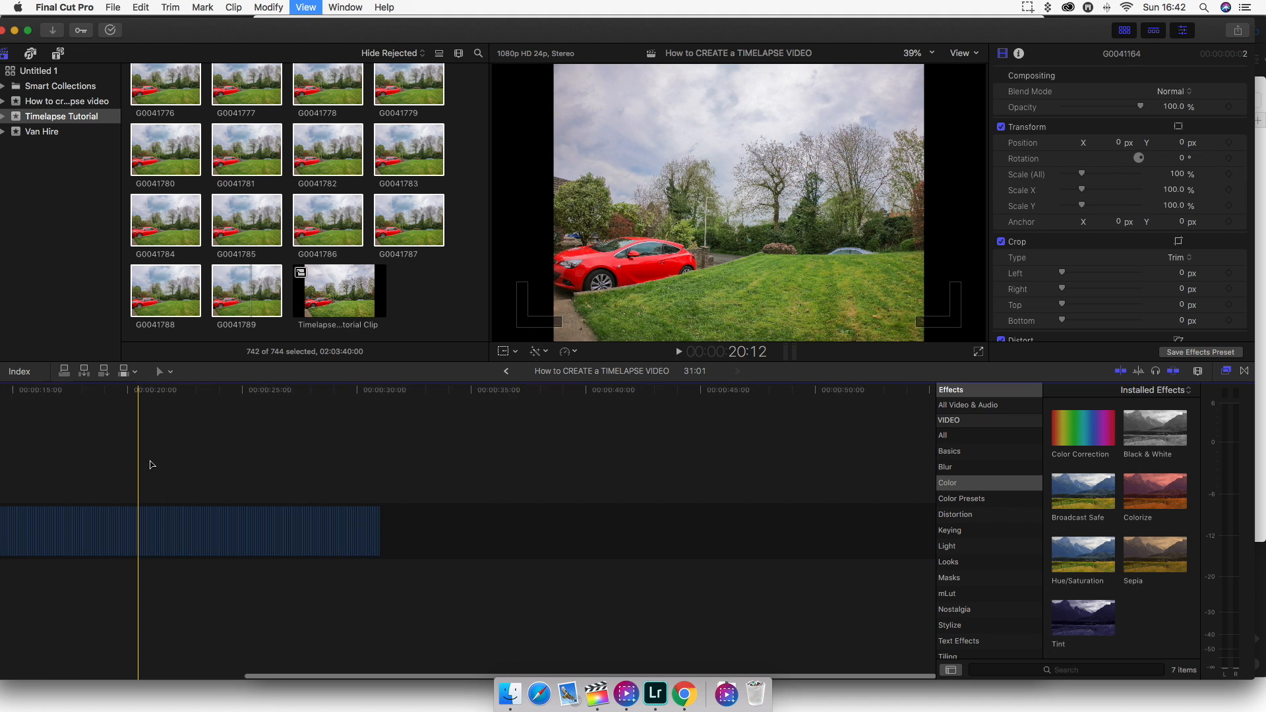
scroll(150, 465, "left", 5)
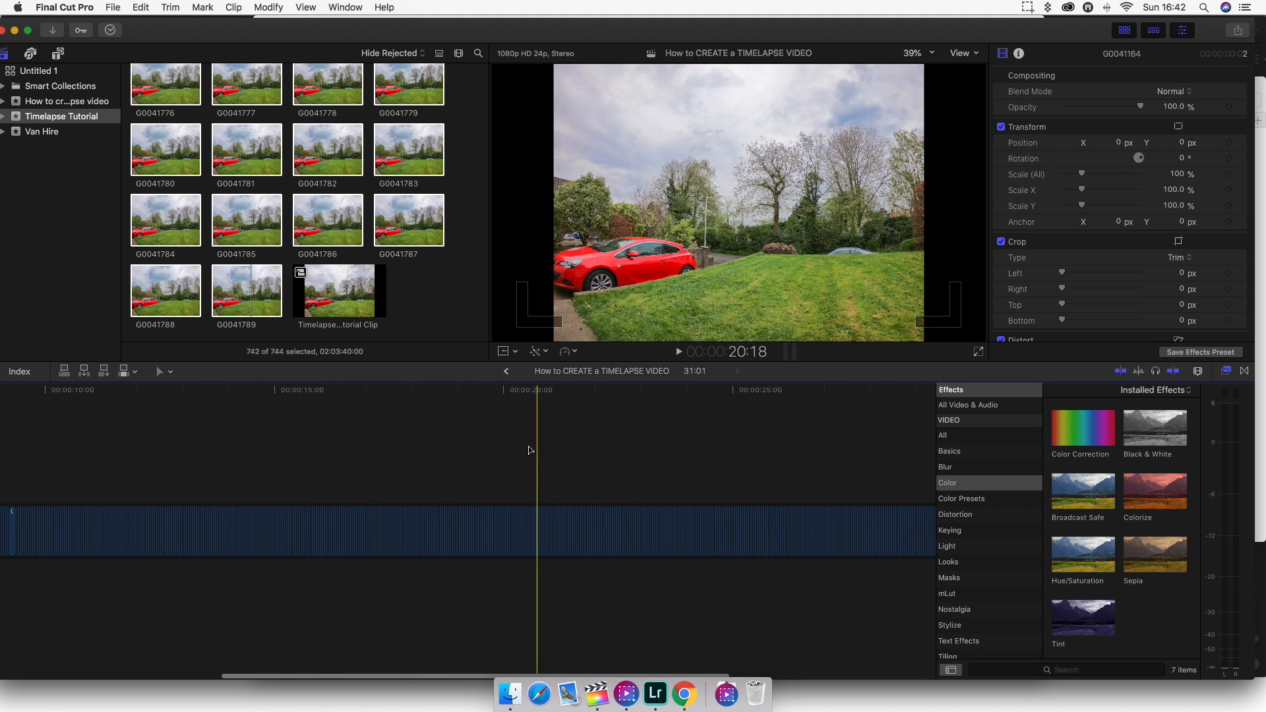
scroll(260, 455, "right", 4)
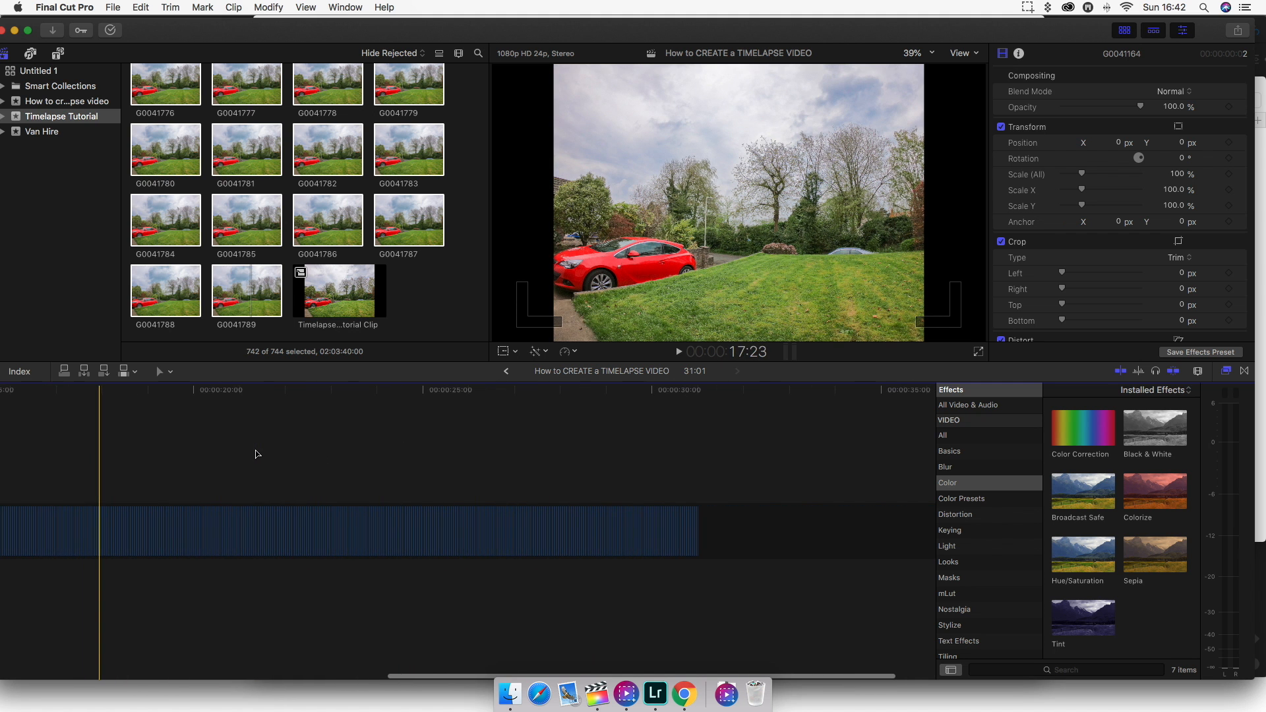
key("super+minus")
scroll(264, 452, "left", 4)
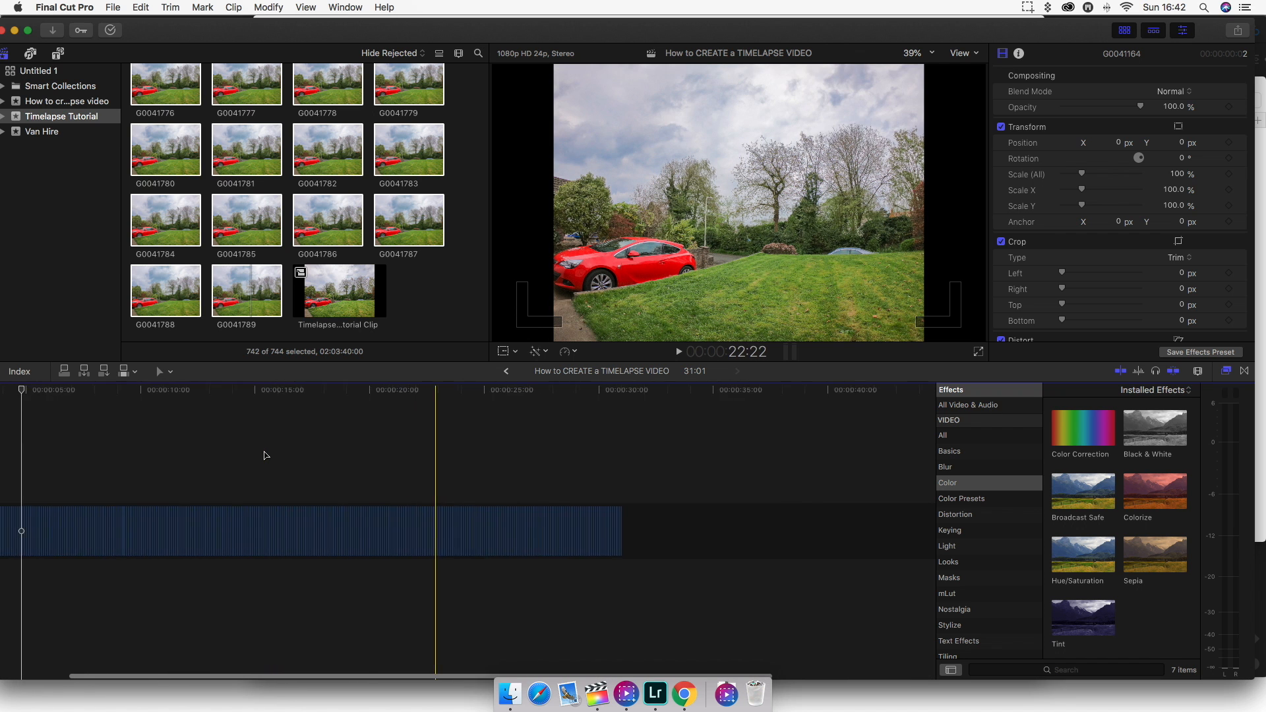
scroll(264, 455, "left", 2)
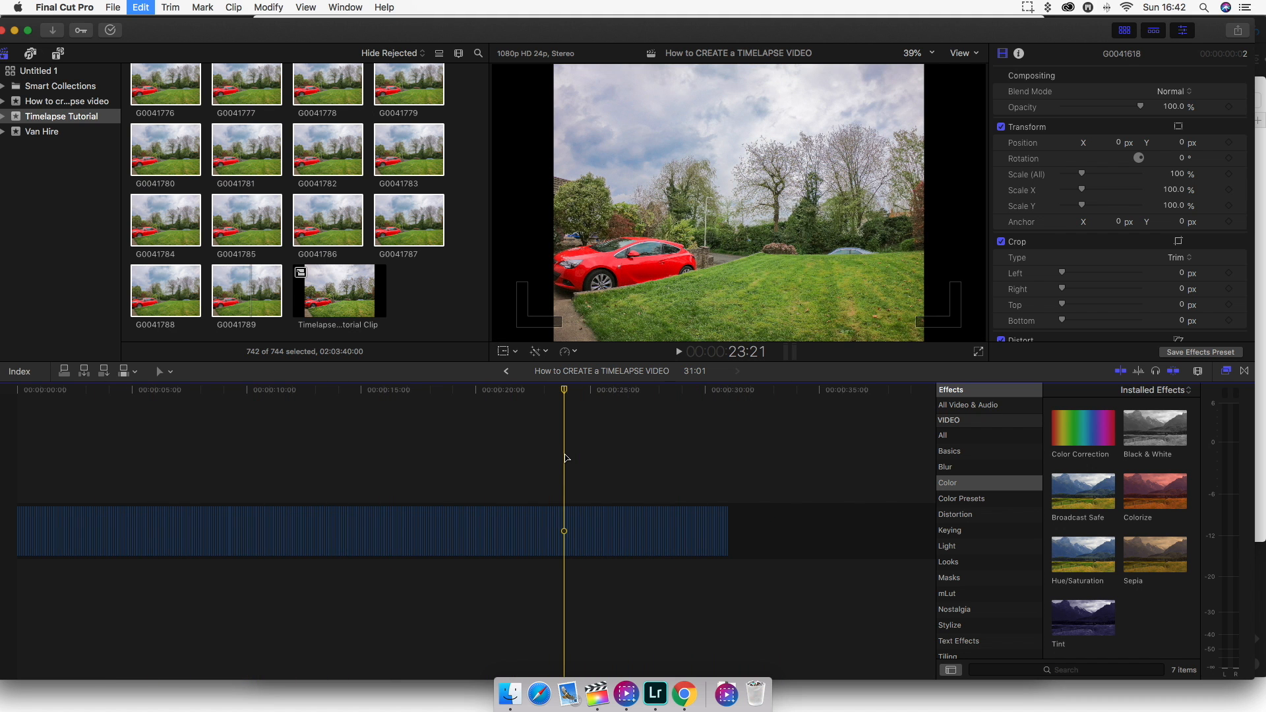
Combine all the photo clips in the timeline into a compound clip named "How to CREATE a TIMELAPSE VIDEO Clip" in the event "How to create a timelapse video".
key("super+a")
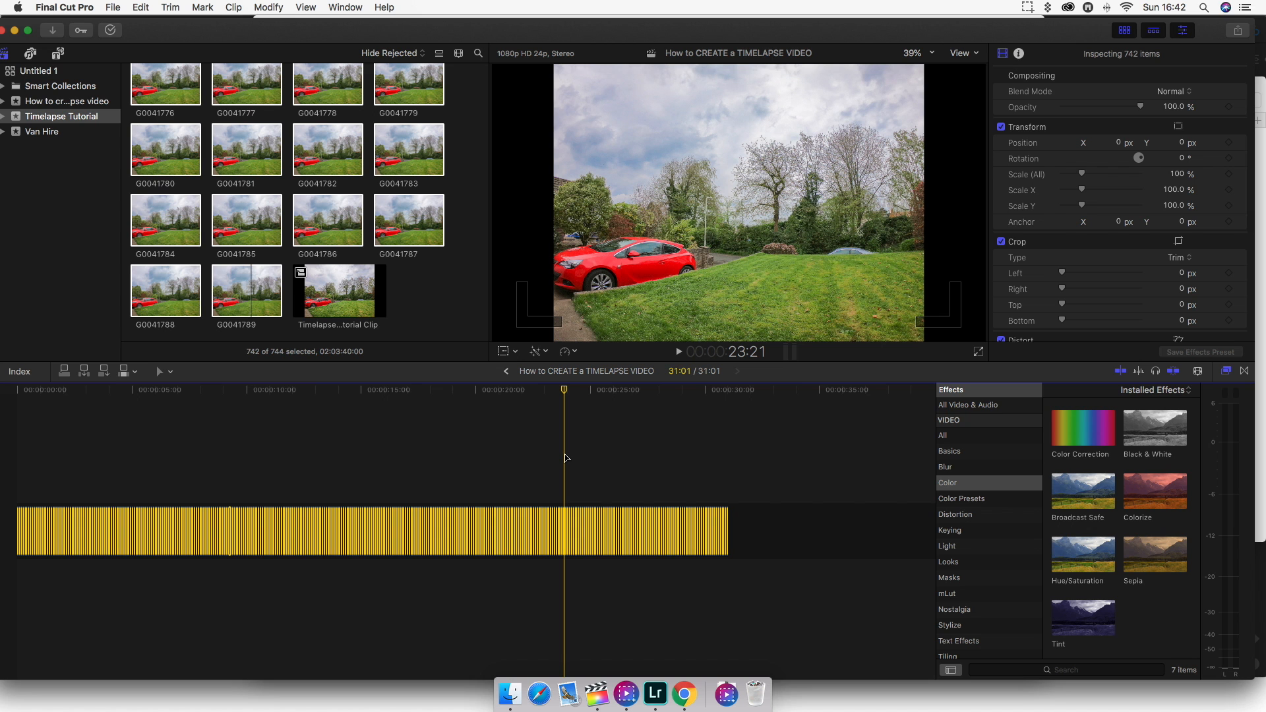
key("super+equal")
key("super+equal")
key("super+equal")
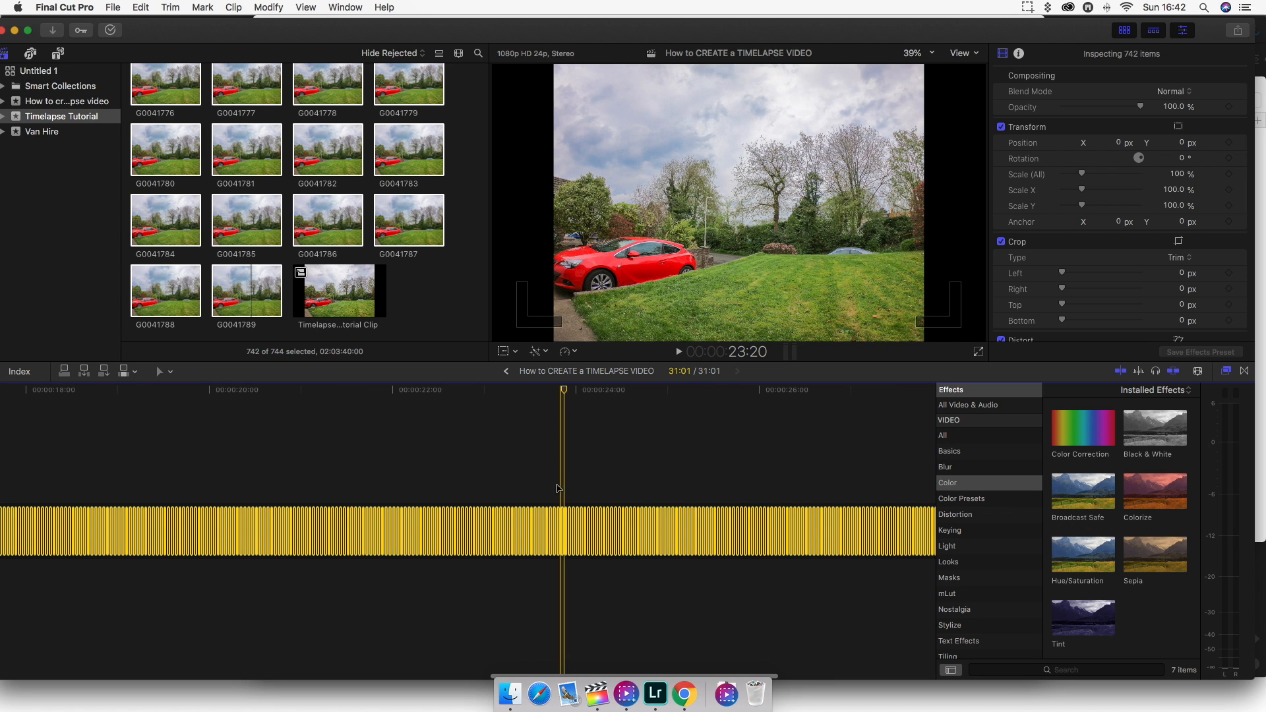
key("super+equal")
key("super+equal")
right_click(572, 519)
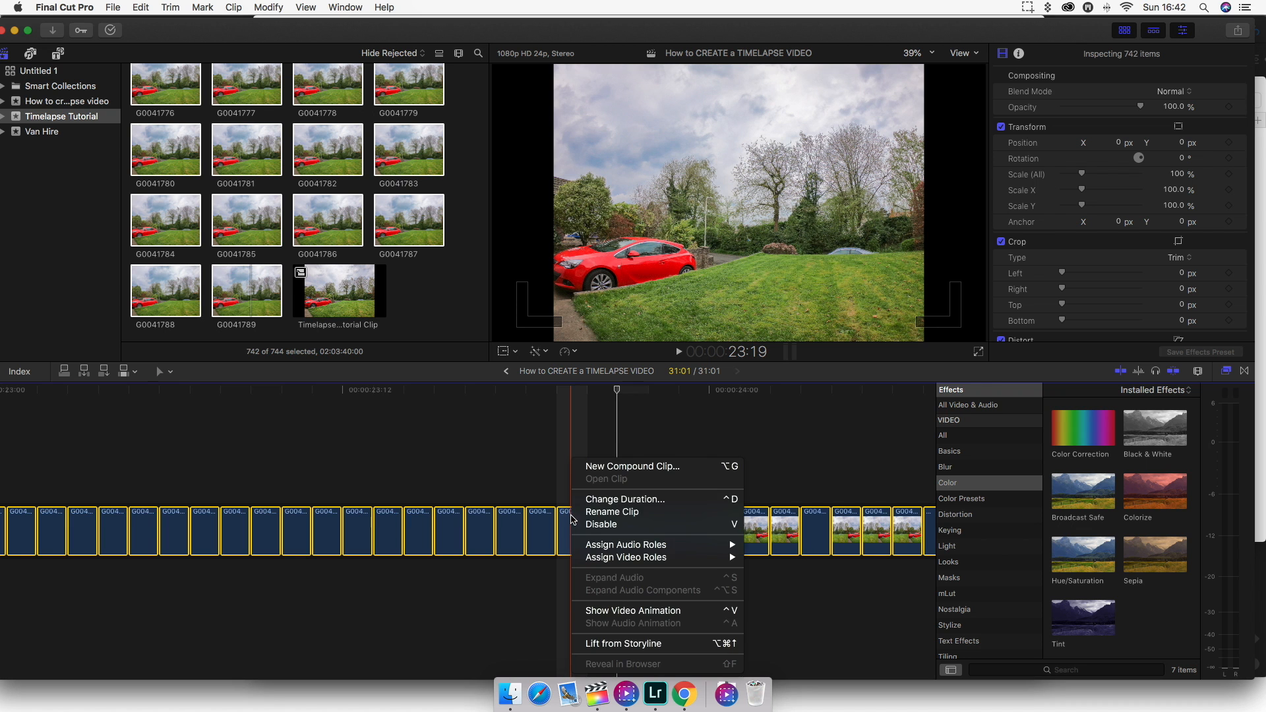
left_click(625, 469)
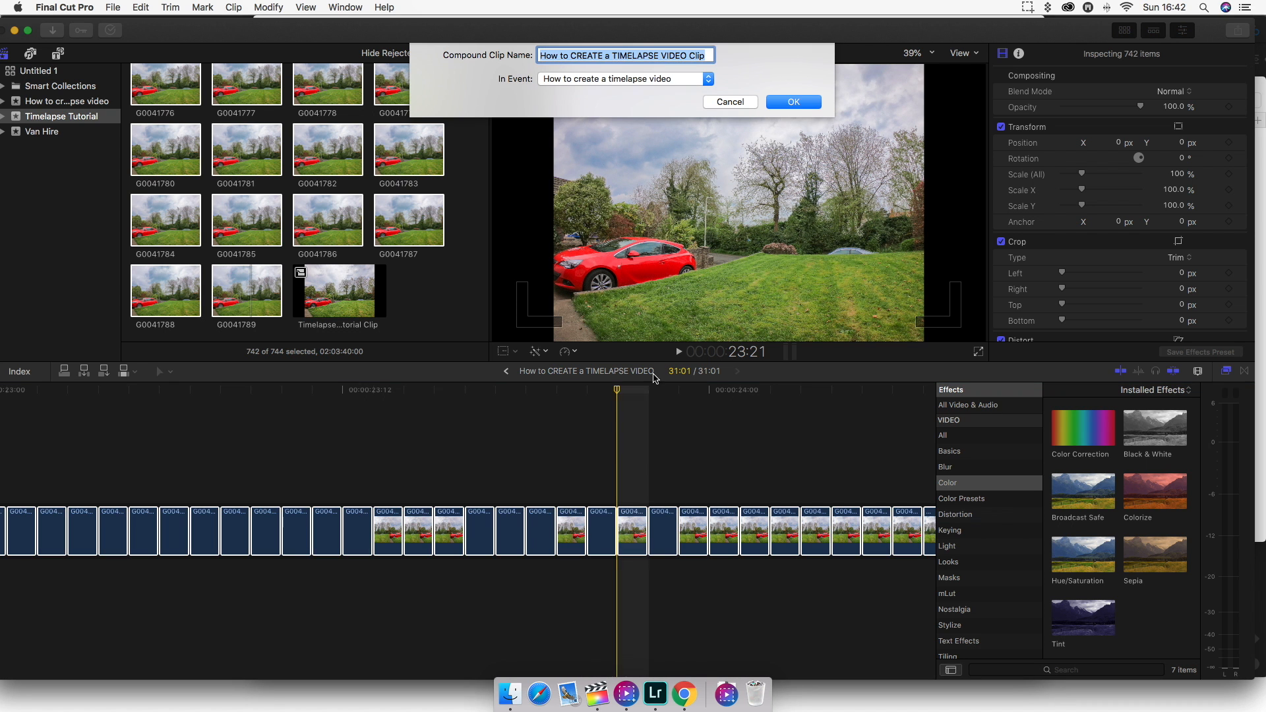
left_click(801, 99)
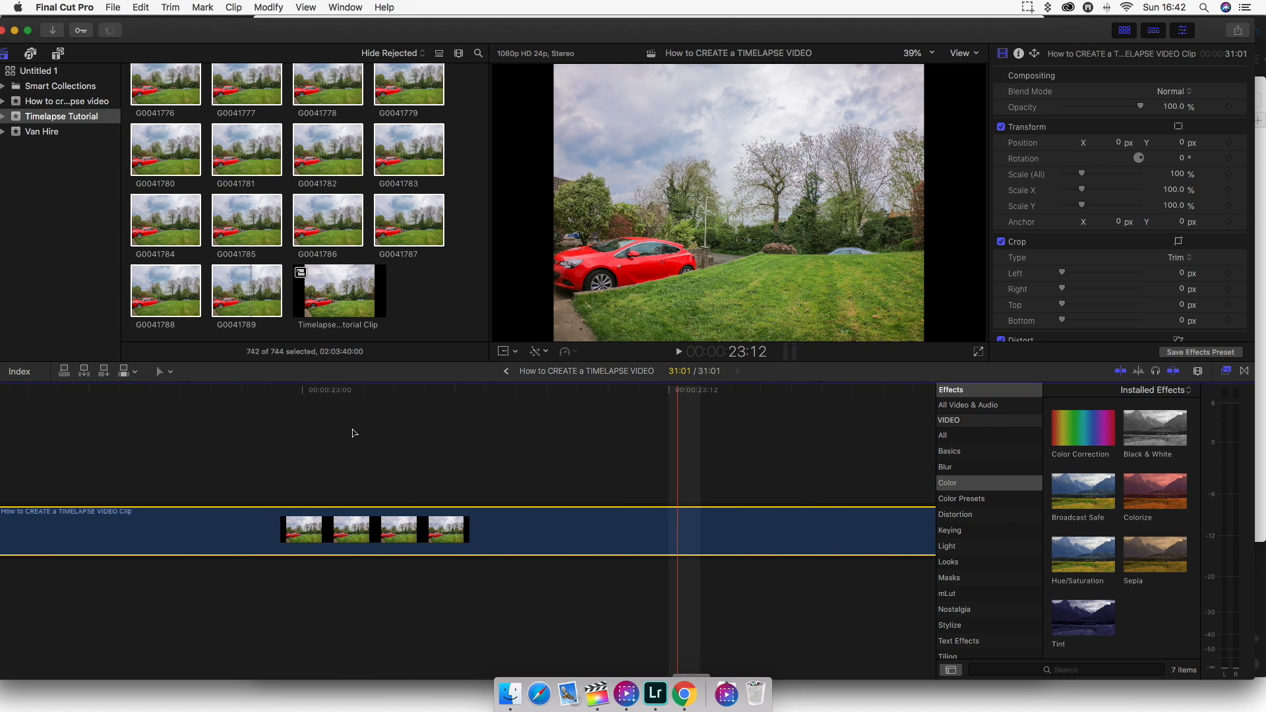
Fit the whole compound clip in the timeline, play its first seconds, and return the playhead to the start.
key("shift+z")
key("super+minus")
left_click_drag(271, 397, 10, 395)
key("space")
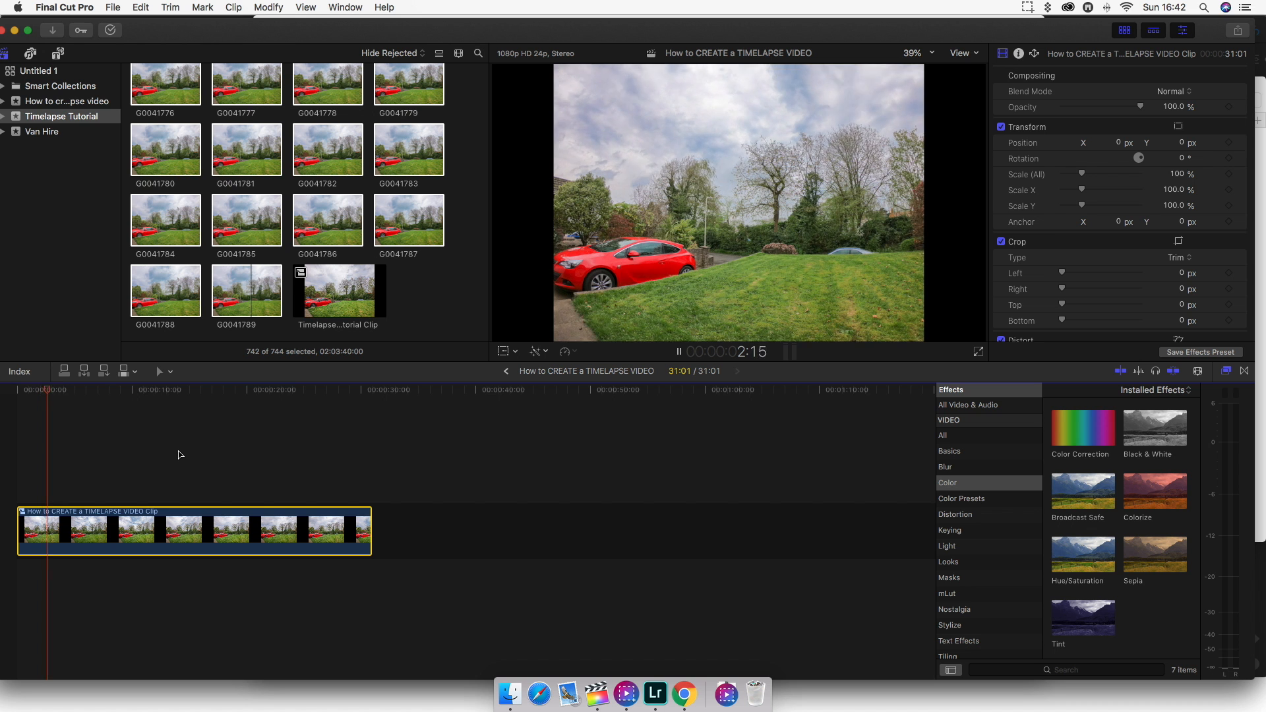
key("space")
left_click(3, 390)
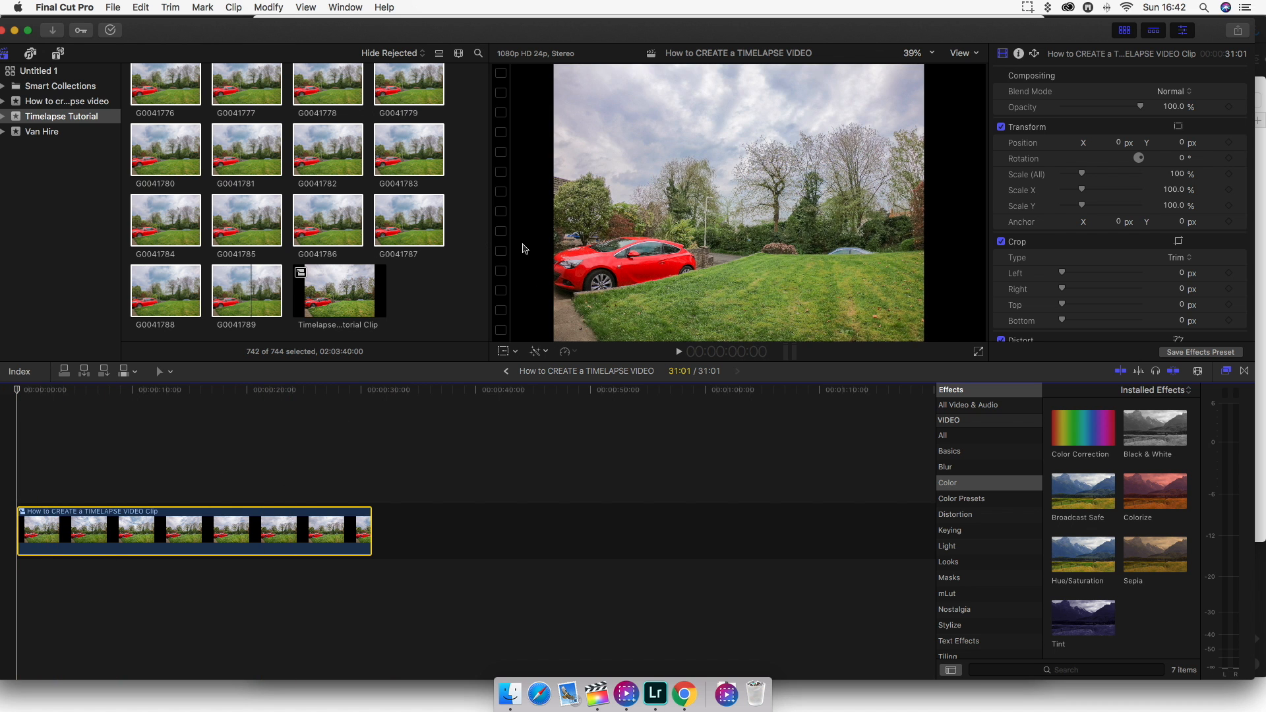
Scale the compound clip uniformly to 133.33% to fill the frame and scrub through it to check the framing.
left_click(1177, 175)
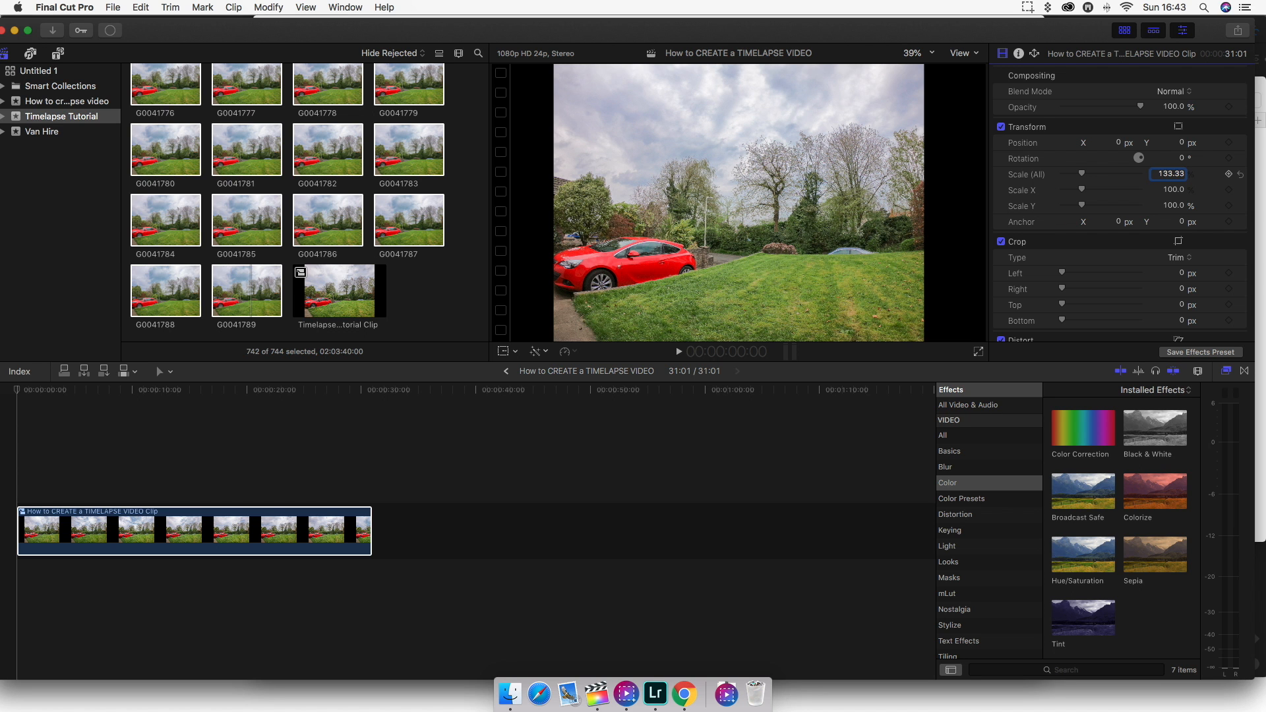
key("Return")
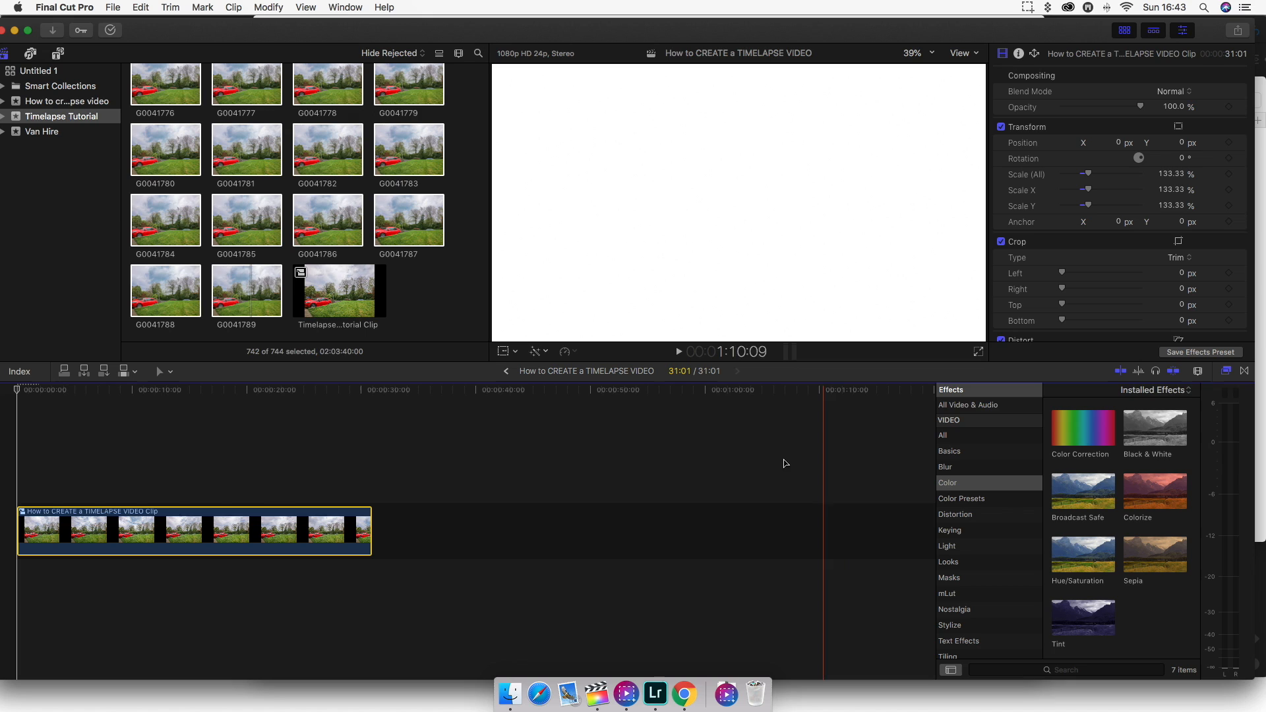
left_click(22, 391)
left_click_drag(23, 394, 185, 395)
left_click(283, 396)
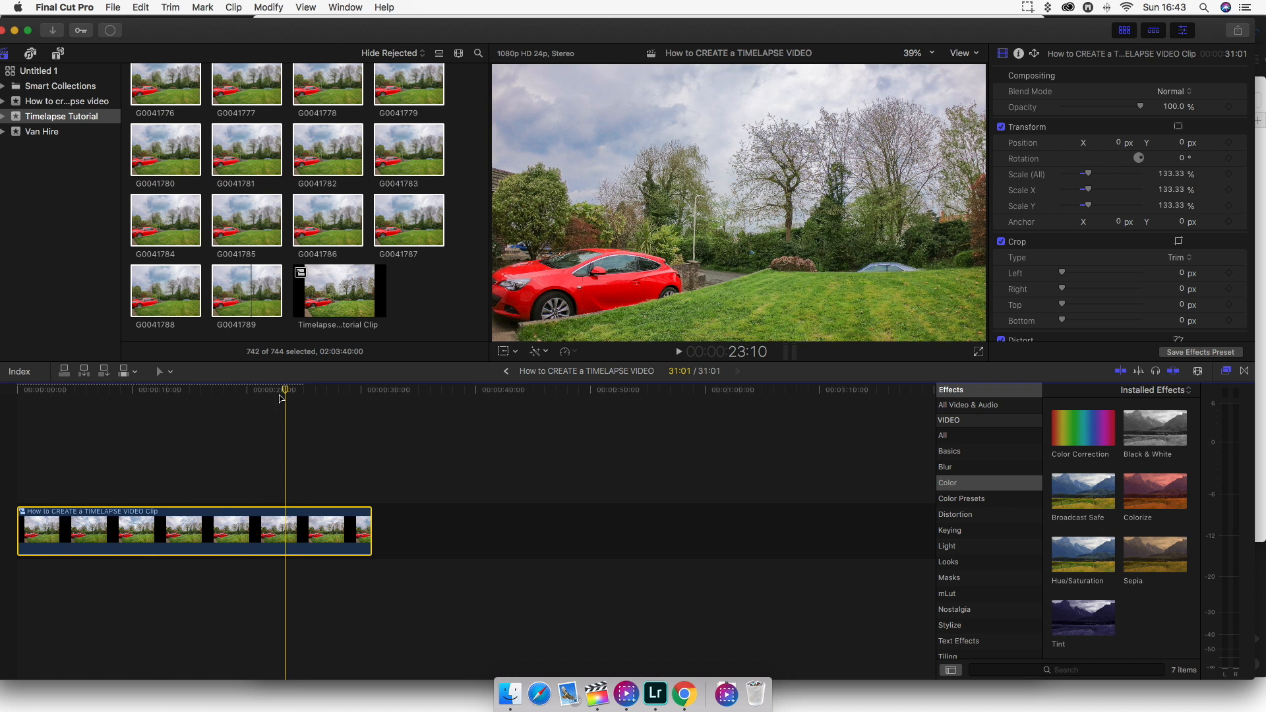